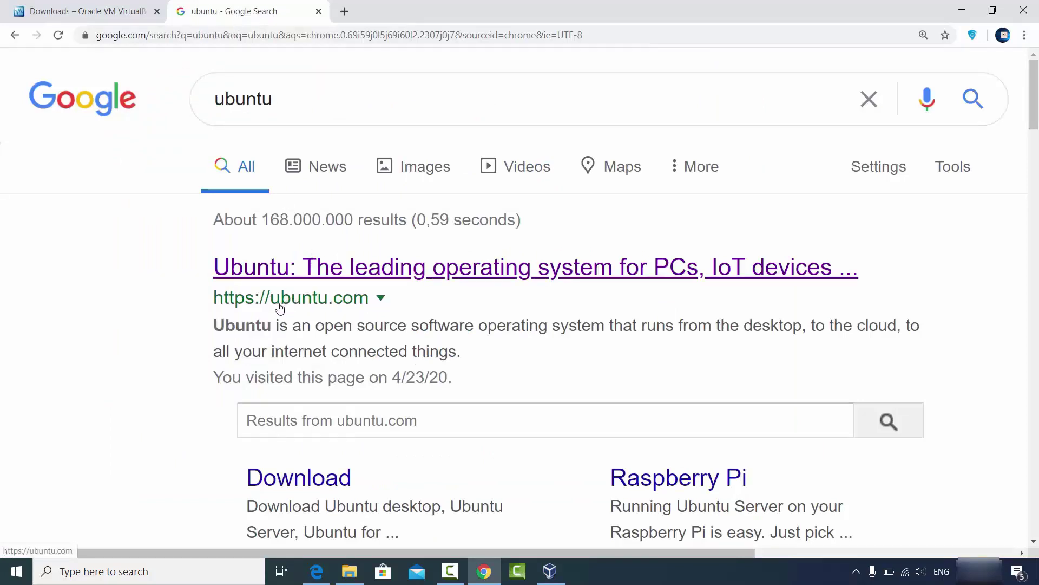
Open ubuntu.com and bring up the Ubuntu Desktop 20.04 LTS download choice
click(351, 269)
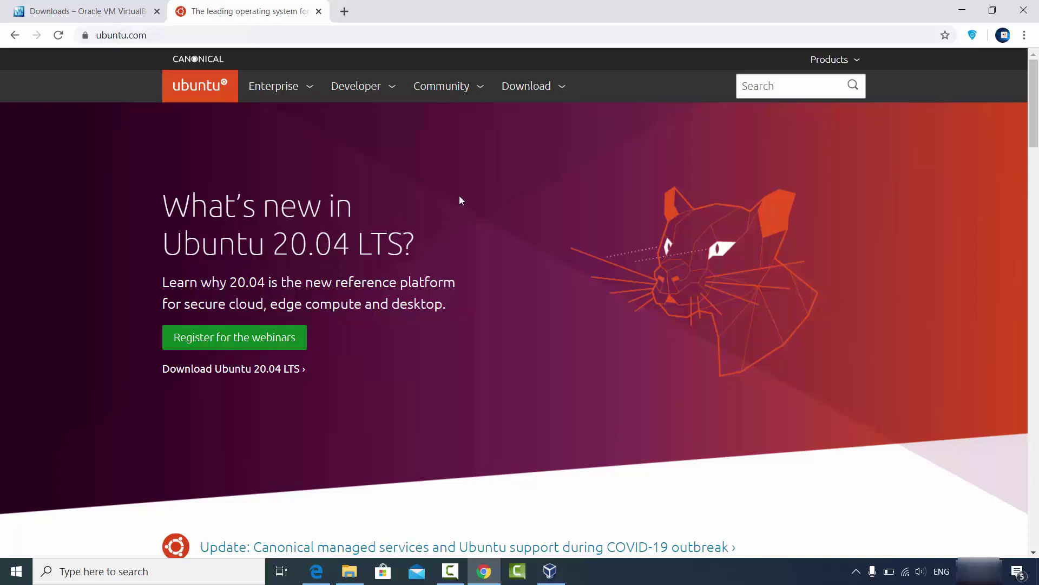
click(534, 89)
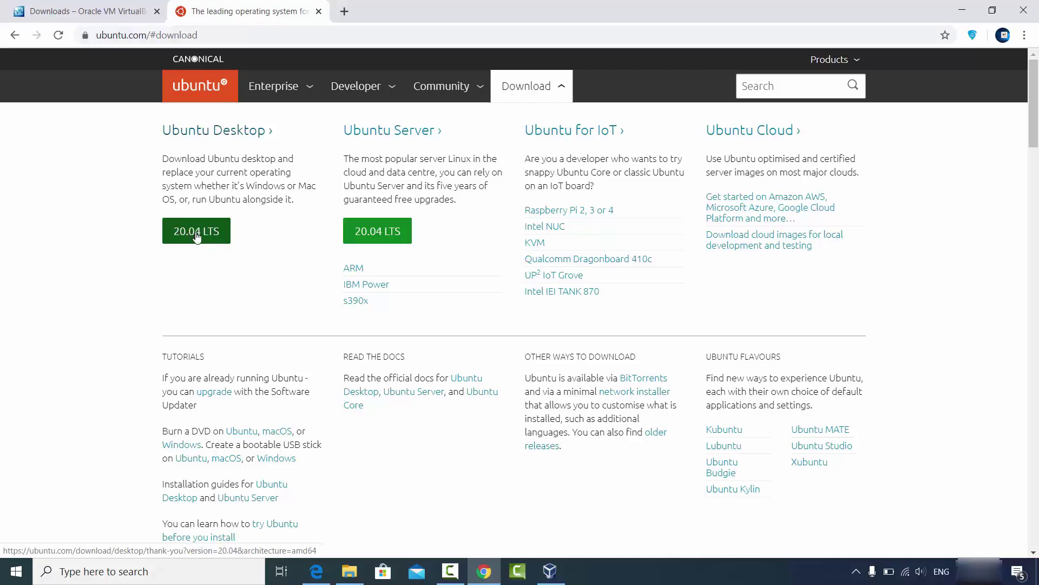
click(194, 235)
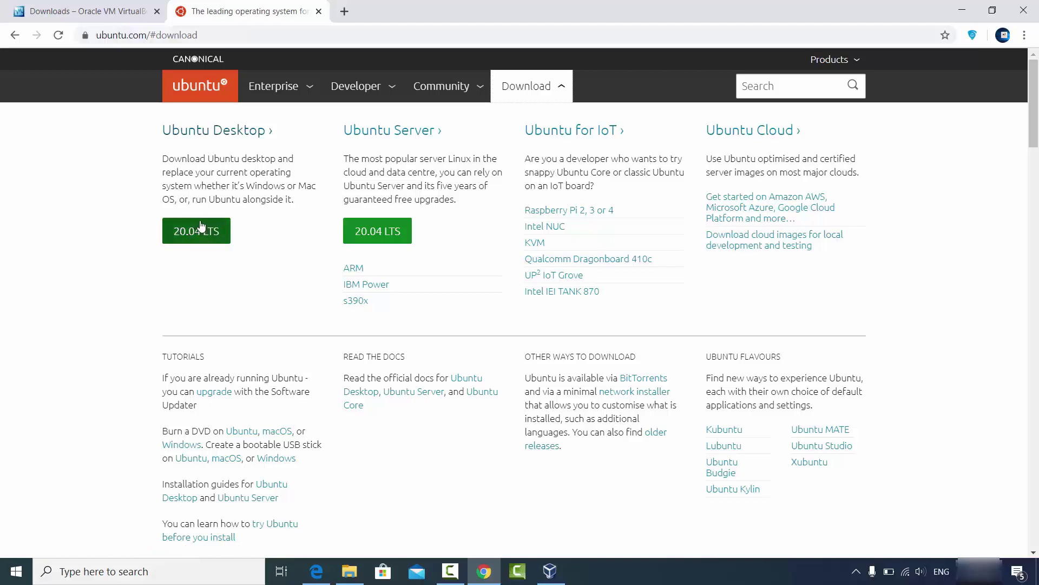
Start downloading Ubuntu Desktop 20.04 LTS from its download page
click(201, 133)
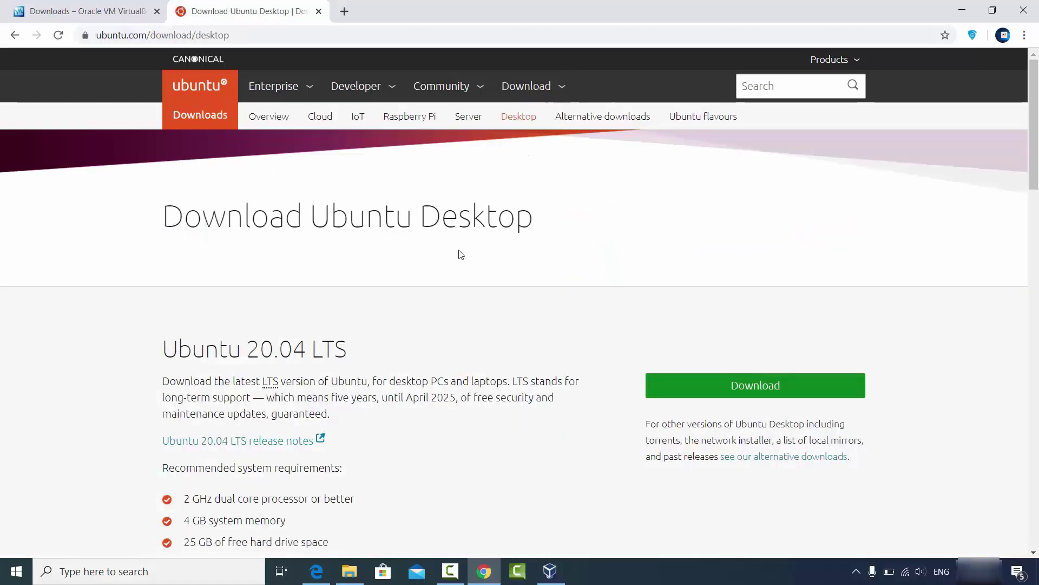
scroll(362, 298, down, 1)
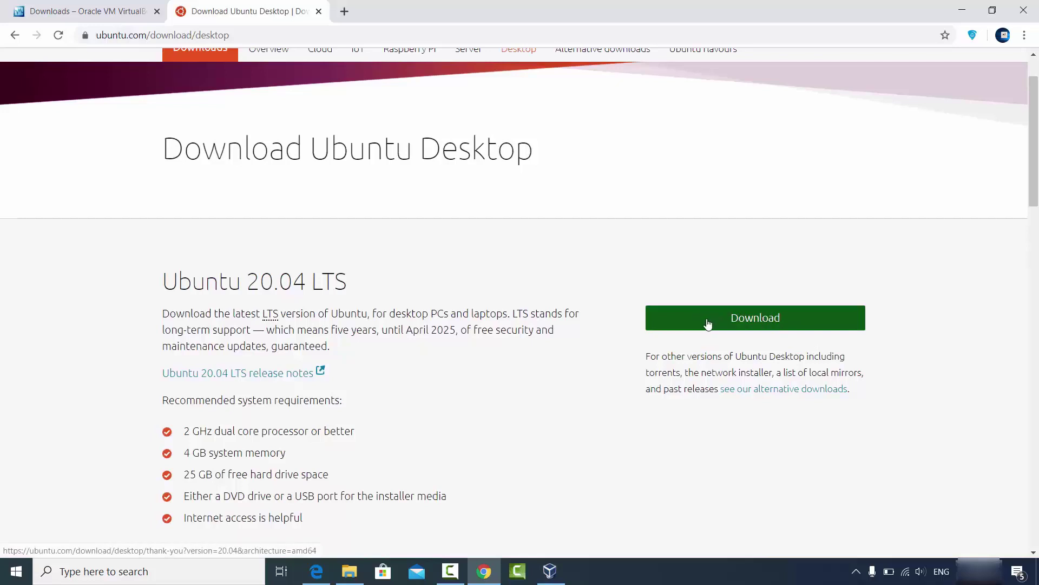
click(708, 324)
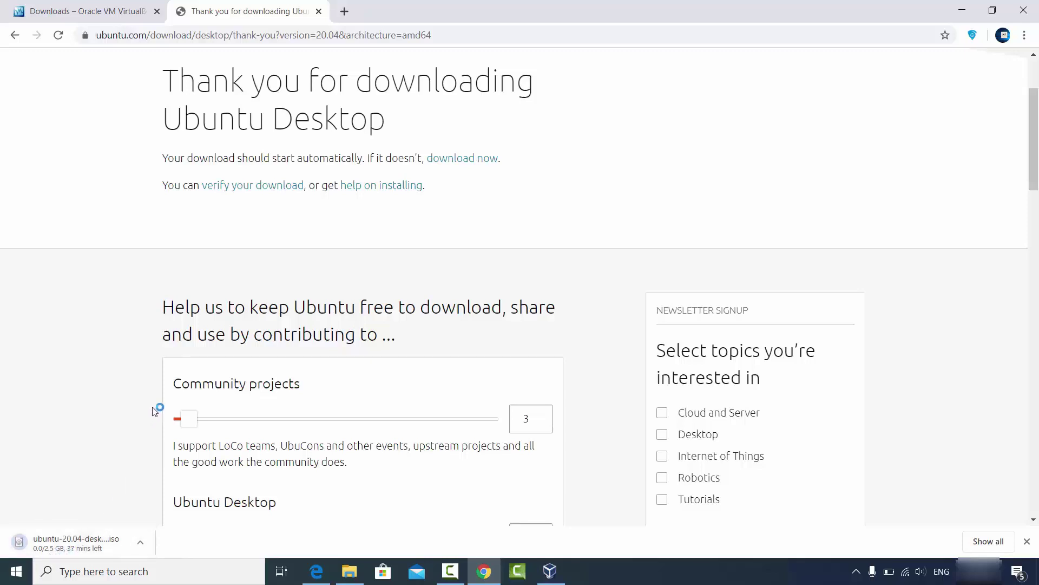
Cancel the Ubuntu ISO download and minimise Chrome to show the Ubuntu folder
scroll(153, 408, down, 2)
scroll(153, 409, down, 1)
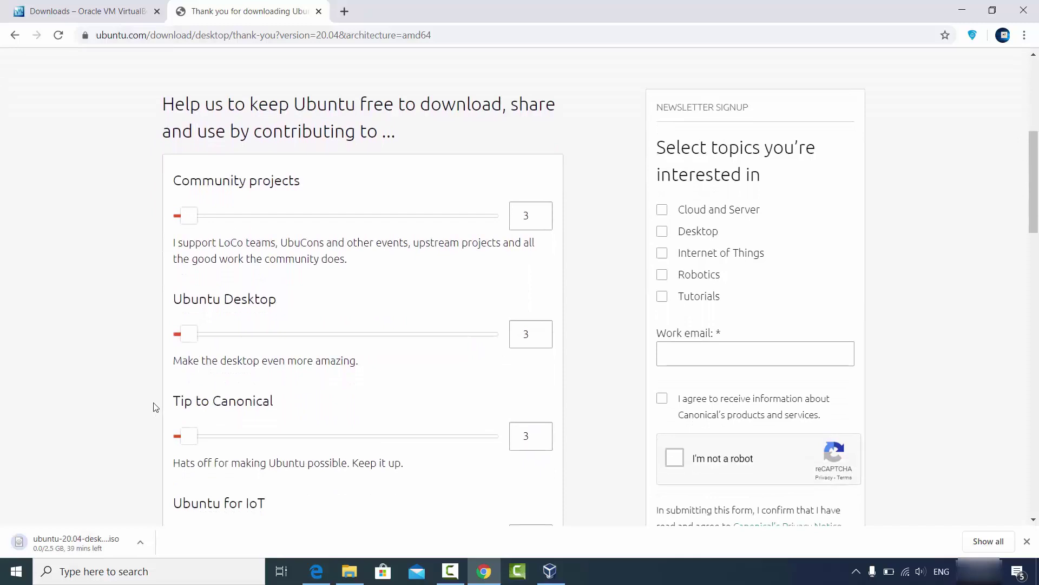
click(139, 542)
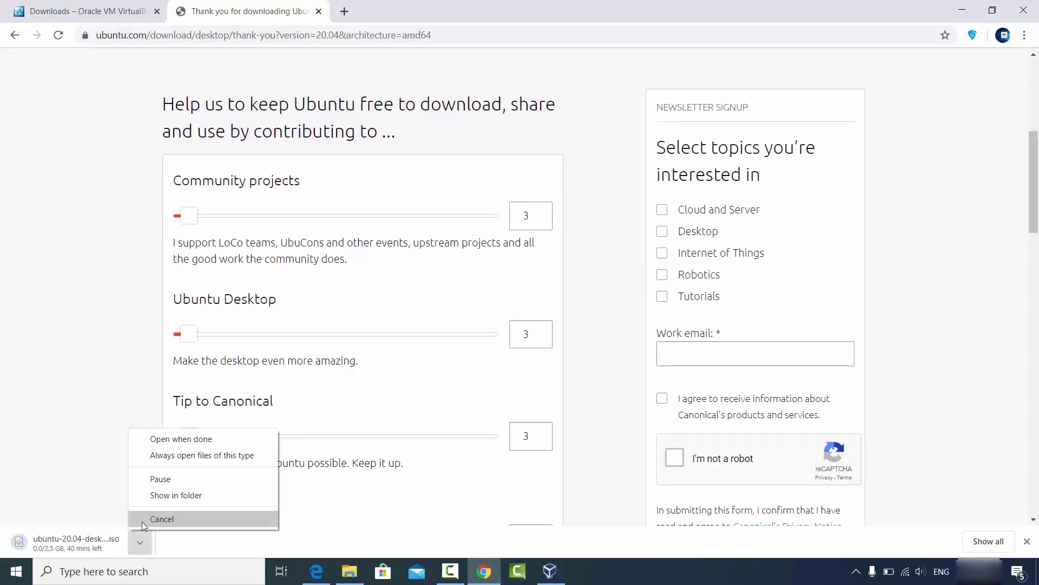
click(143, 520)
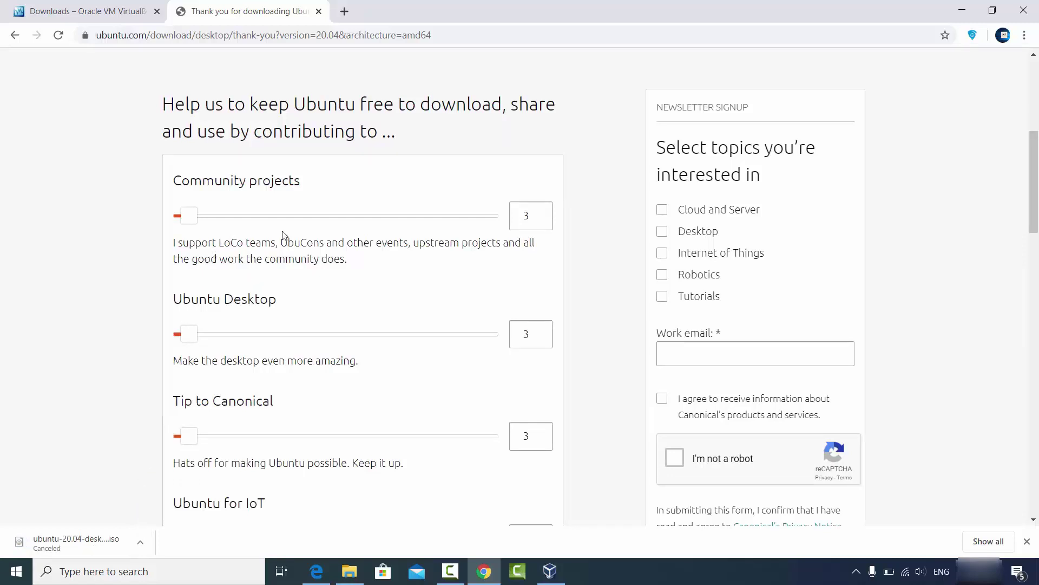
scroll(273, 233, down, 5)
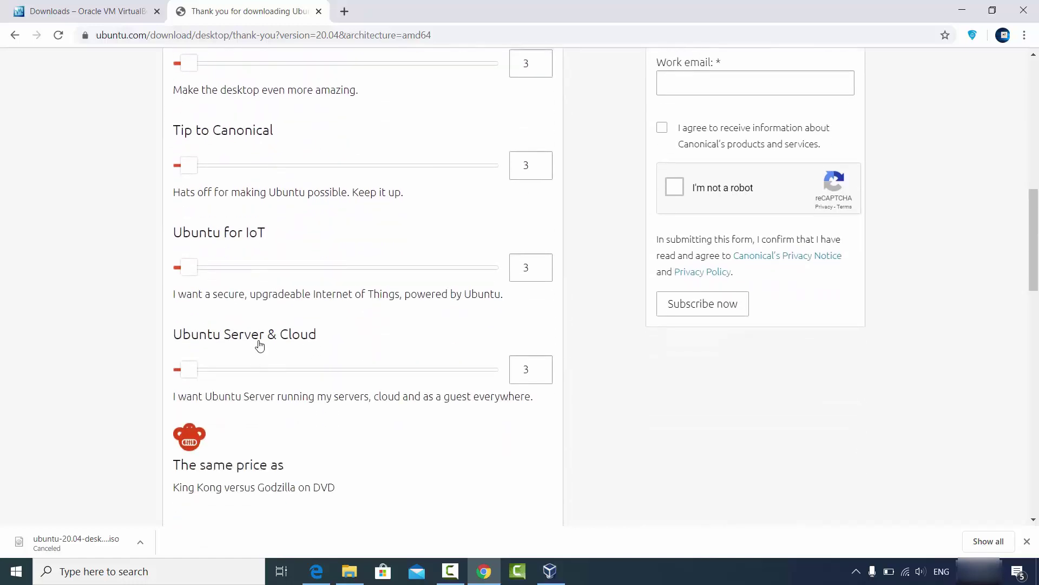
scroll(312, 324, down, 3)
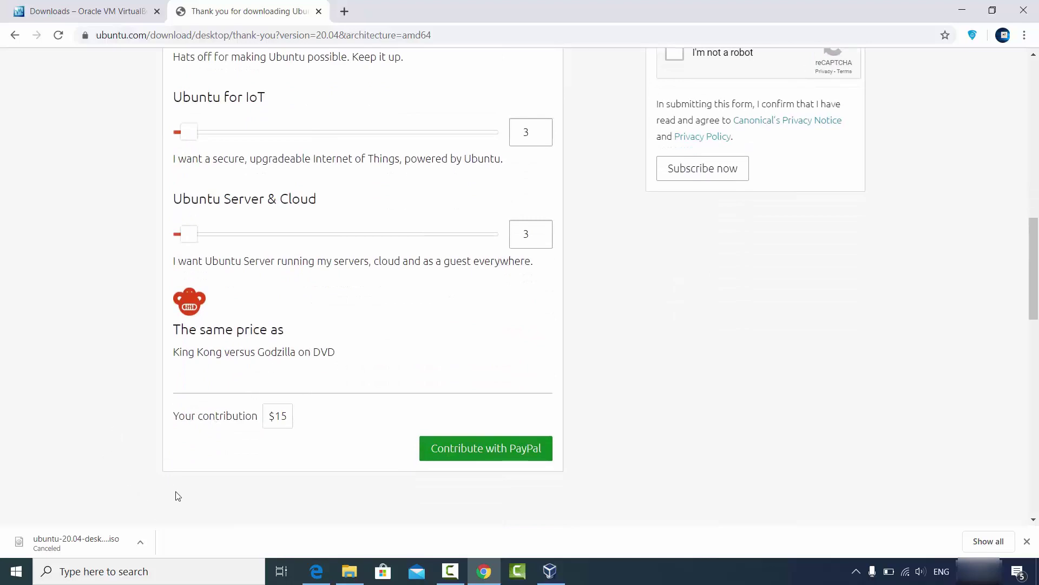
click(962, 10)
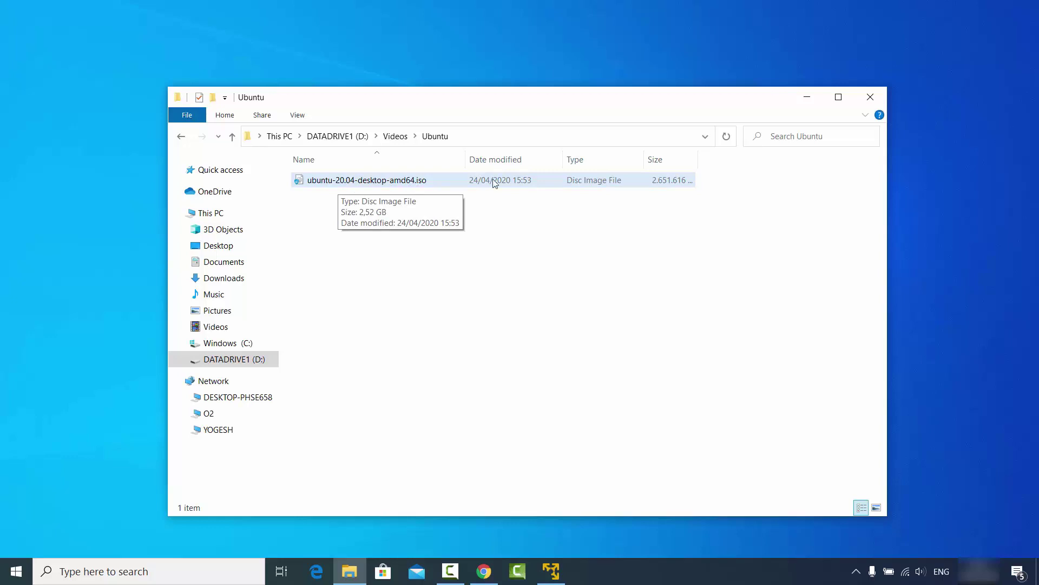
Minimise the Ubuntu folder window to reveal VMware Workstation 15 Player
click(802, 102)
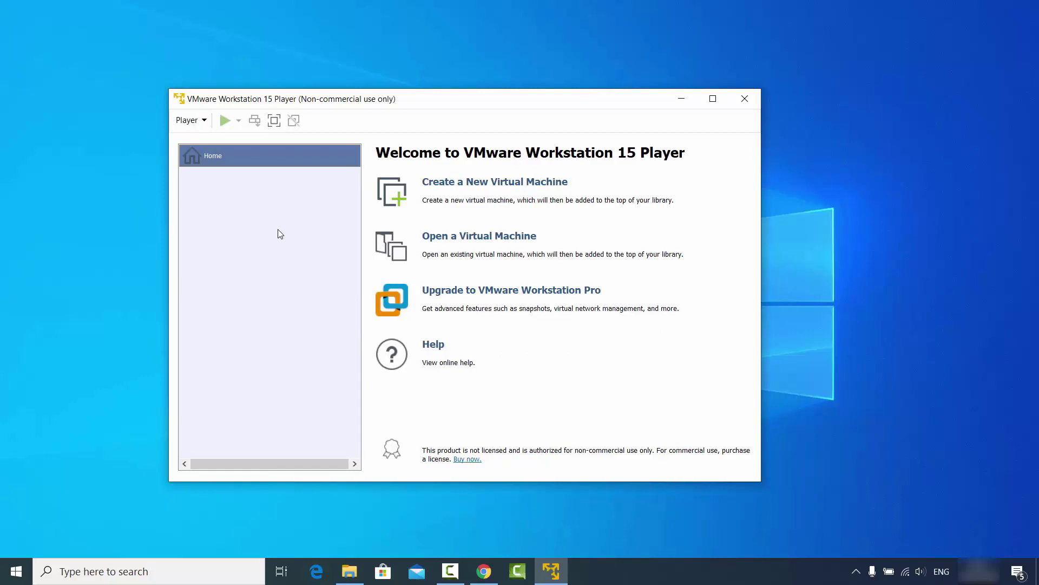
Create a new VM set to install the OS later, with a Linux Ubuntu 64-bit guest
click(475, 186)
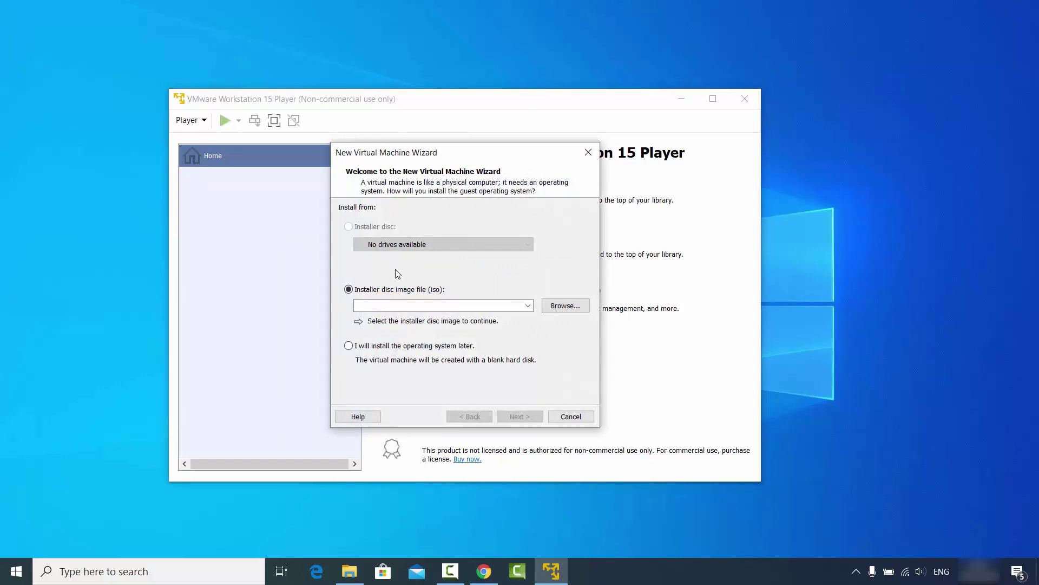
click(349, 346)
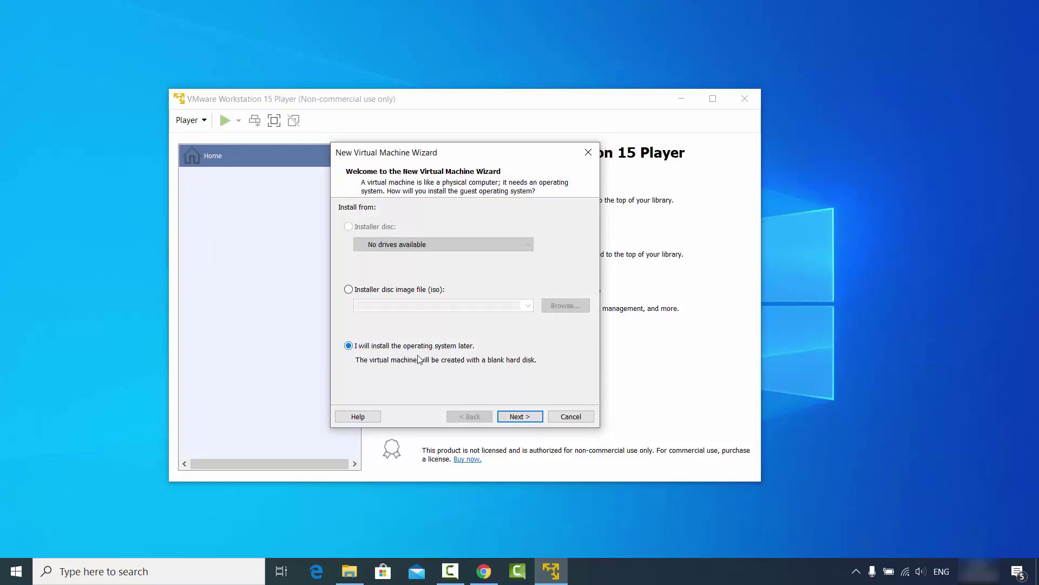
click(516, 417)
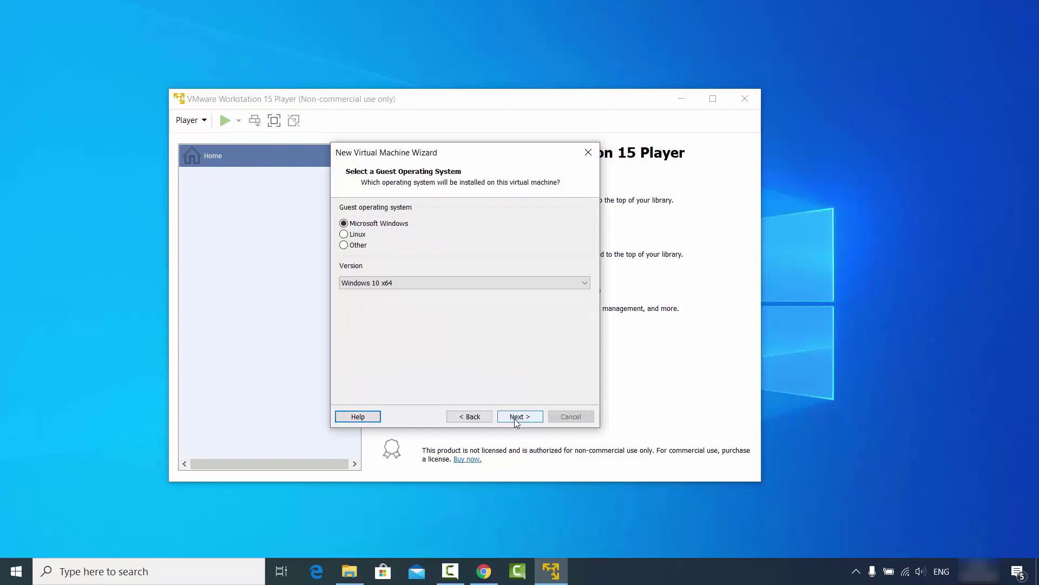
click(353, 236)
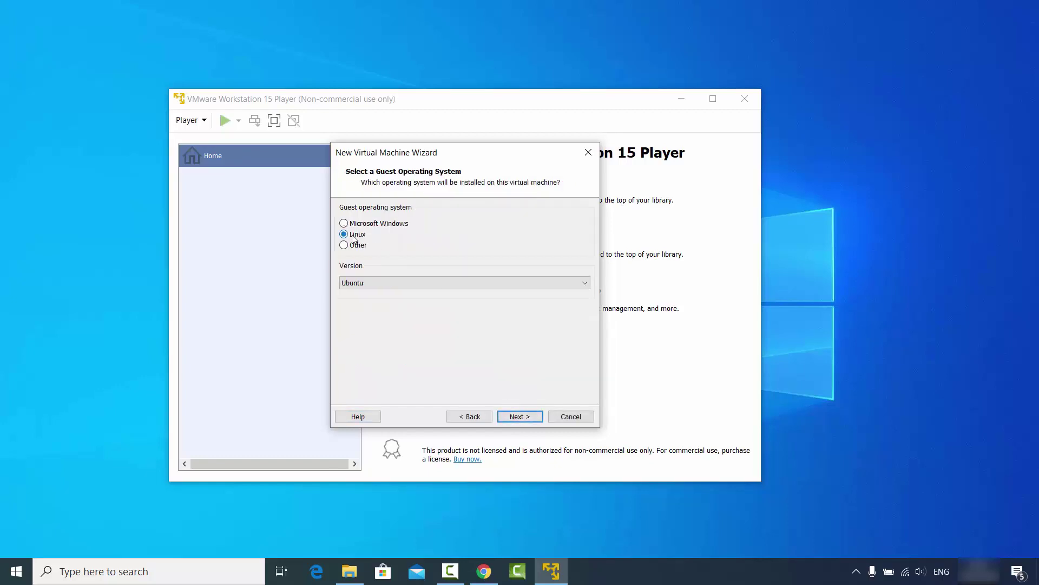
click(368, 283)
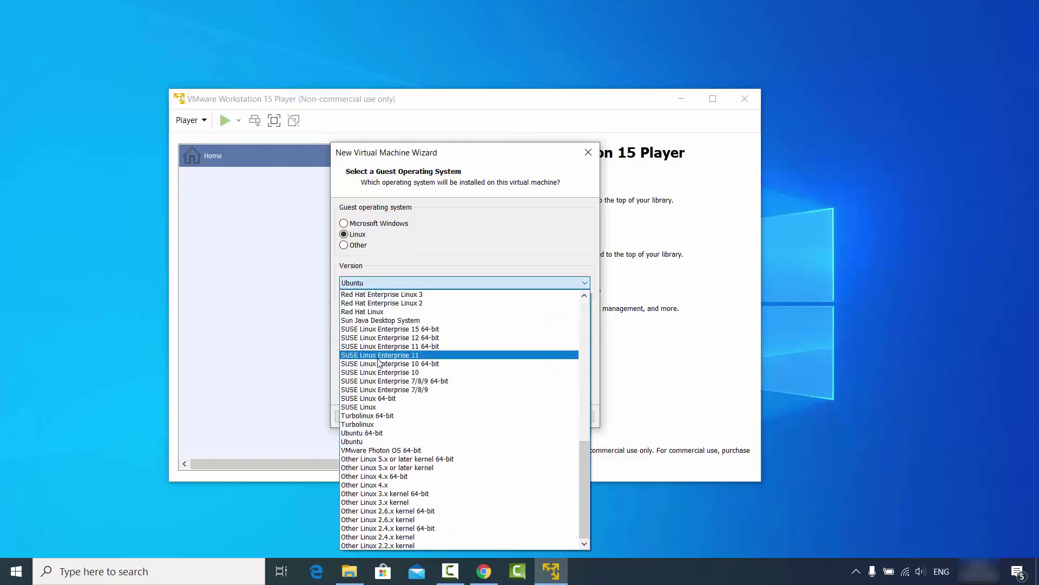
click(364, 434)
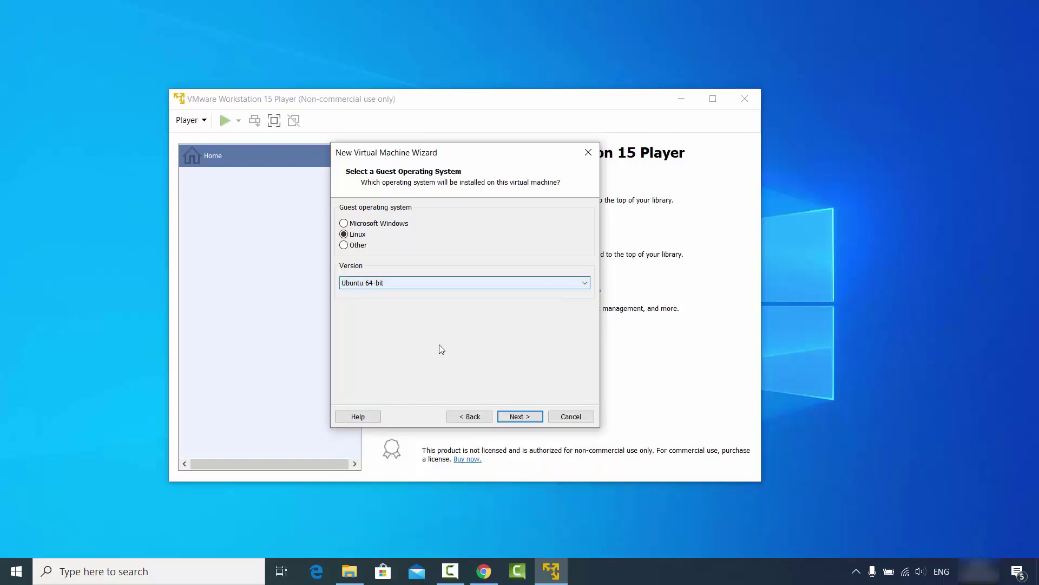
click(511, 417)
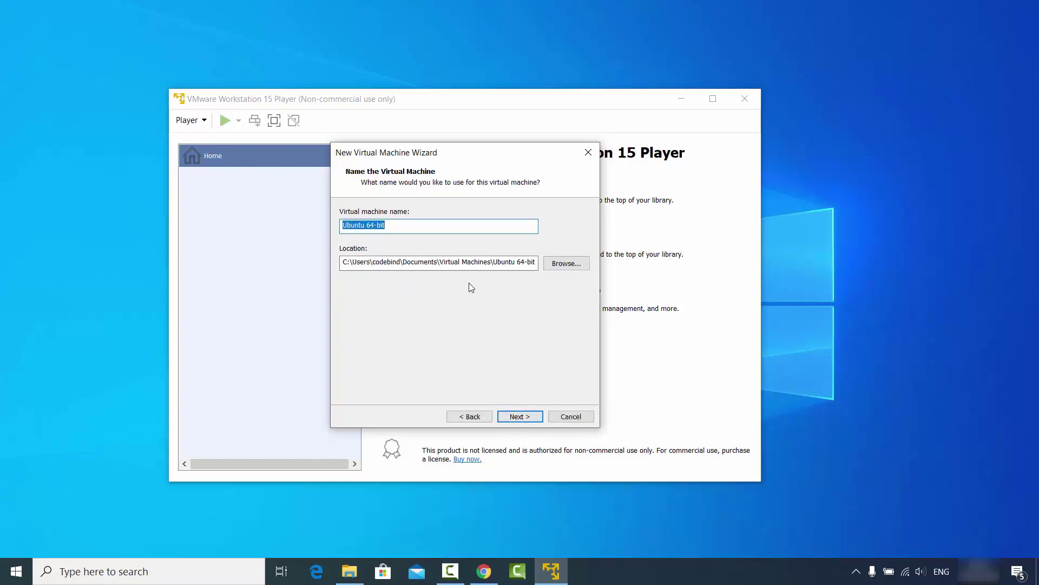
Name the VM 'Ubuntu 64-bit 20.04' and set its maximum disk size to 100 GB
click(390, 230)
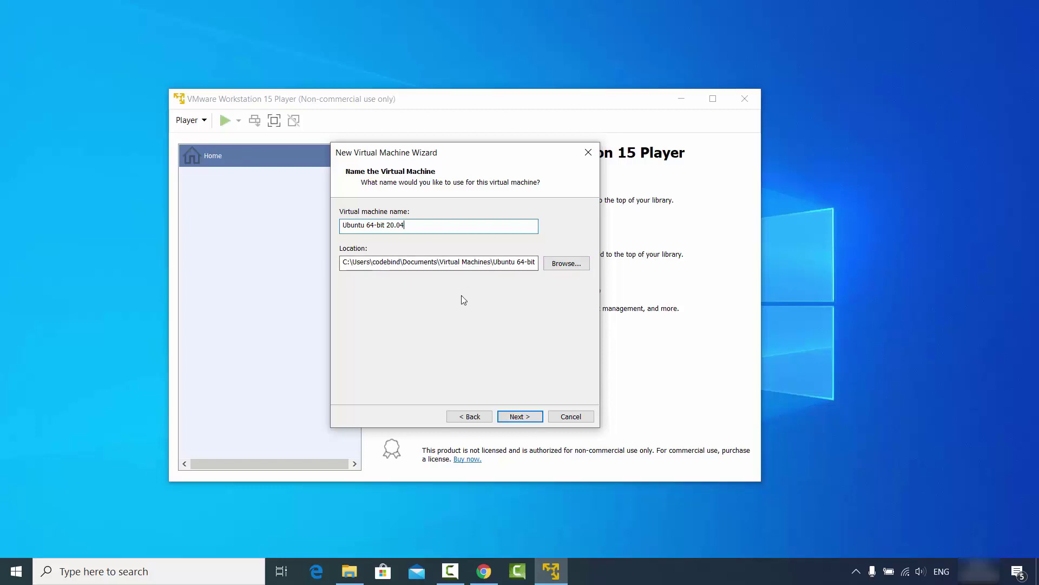
click(519, 417)
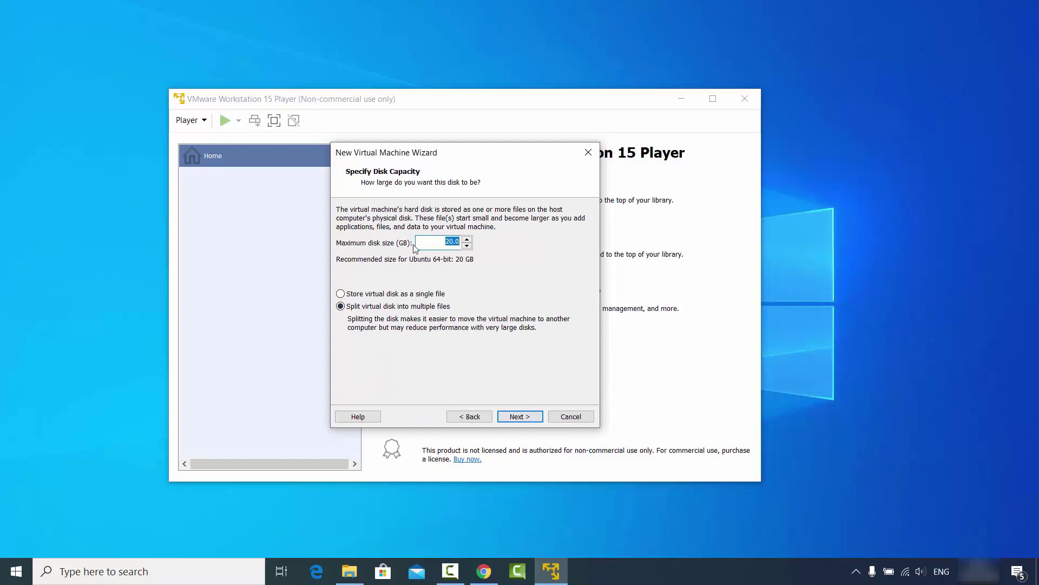
click(451, 243)
click(517, 417)
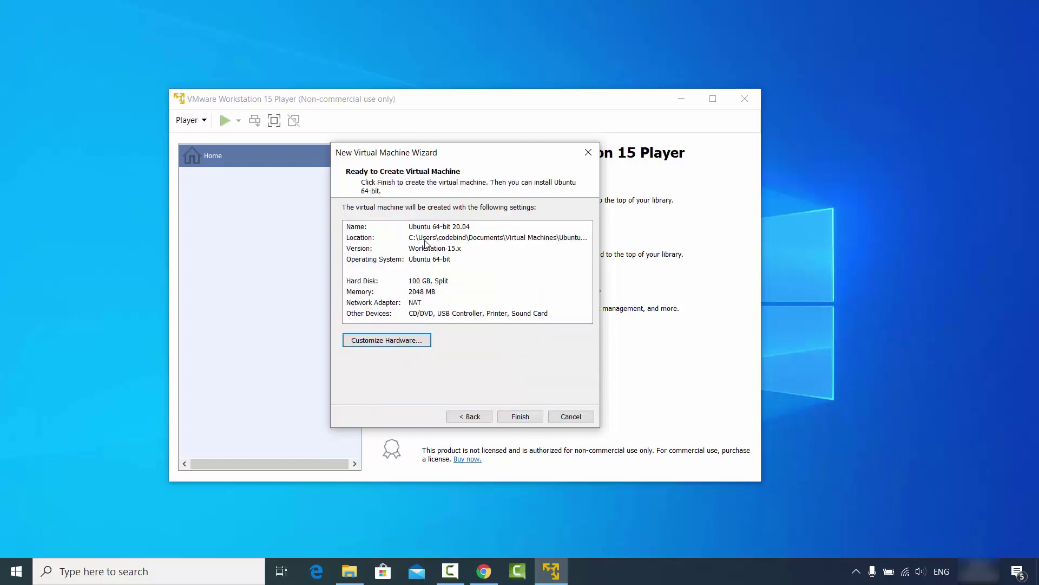
Give the virtual machine 8 GB of memory in Customize Hardware
click(382, 345)
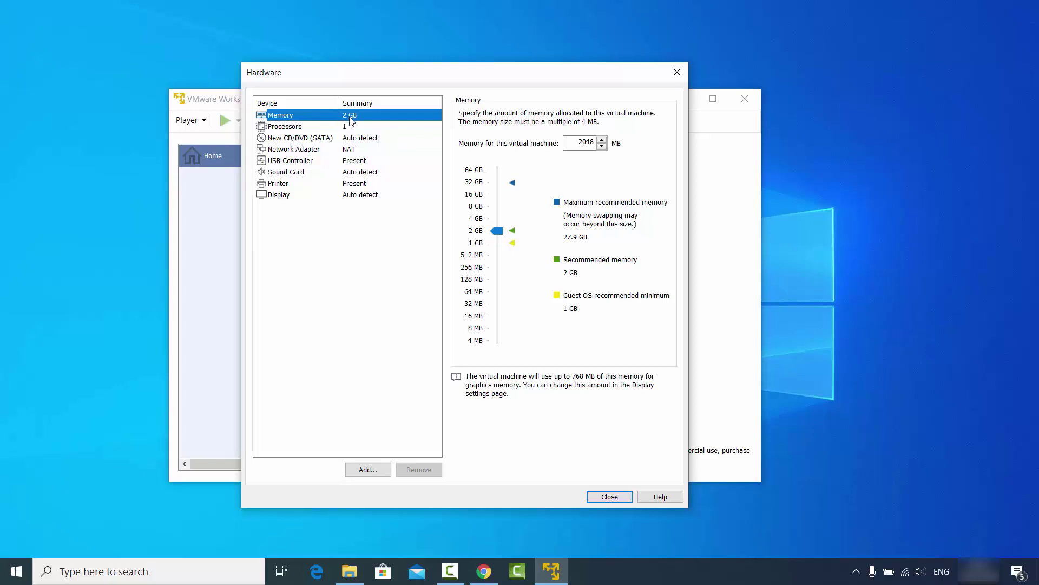
drag(497, 231, 497, 209)
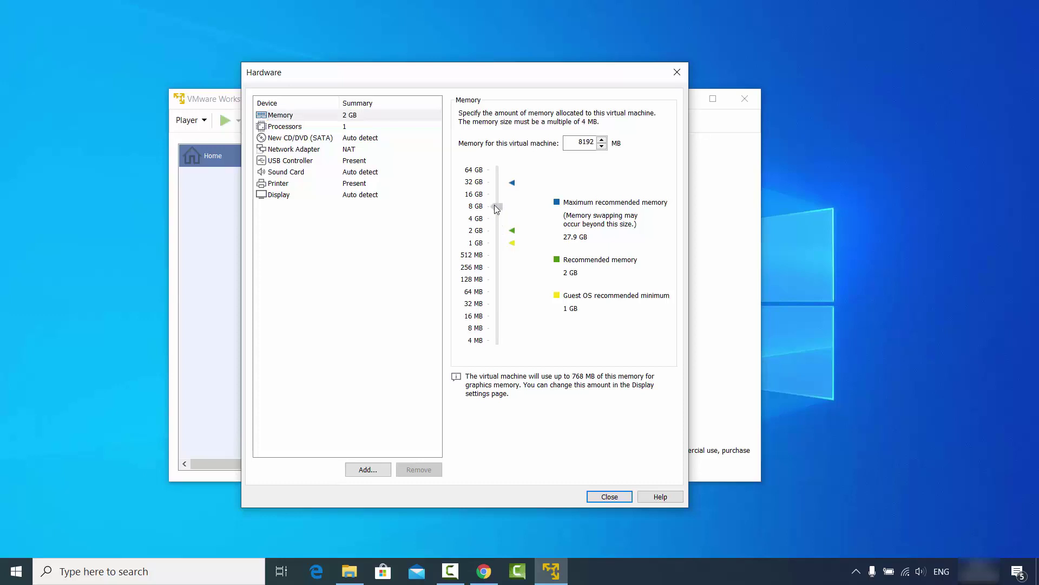
drag(497, 209, 497, 208)
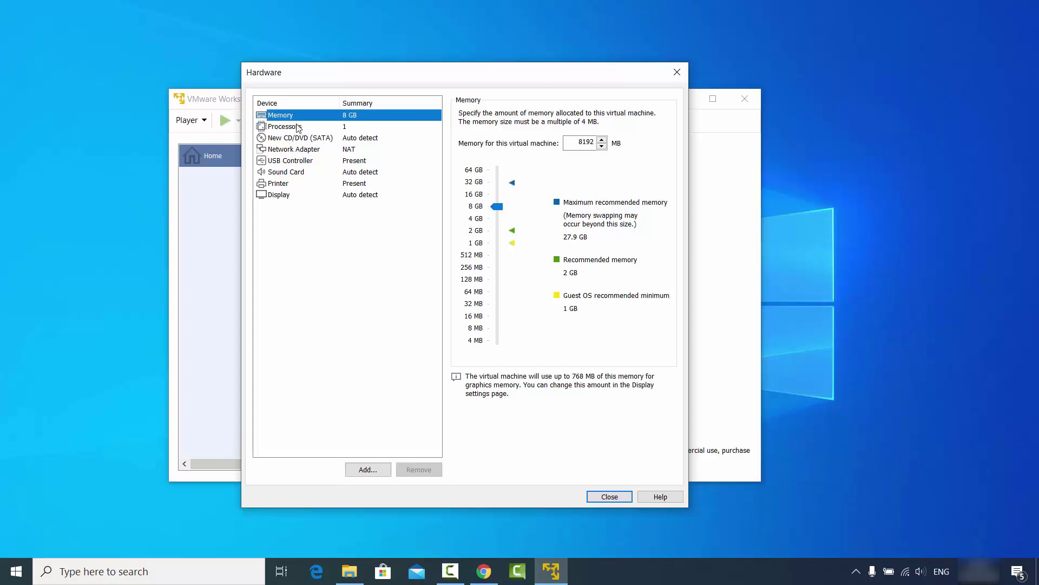
Set the virtual machine's processors to 4 cores
click(298, 130)
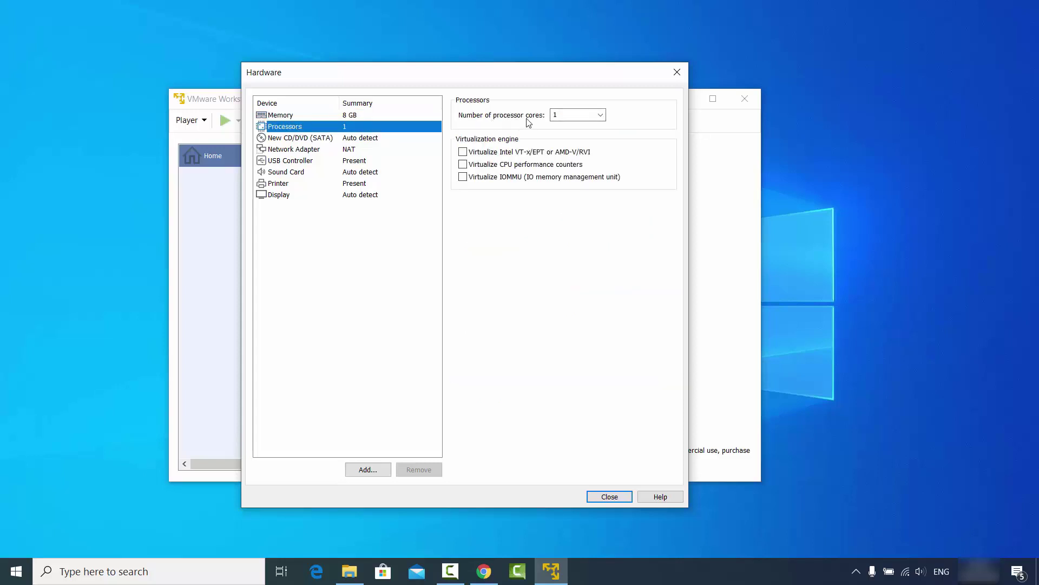
click(600, 115)
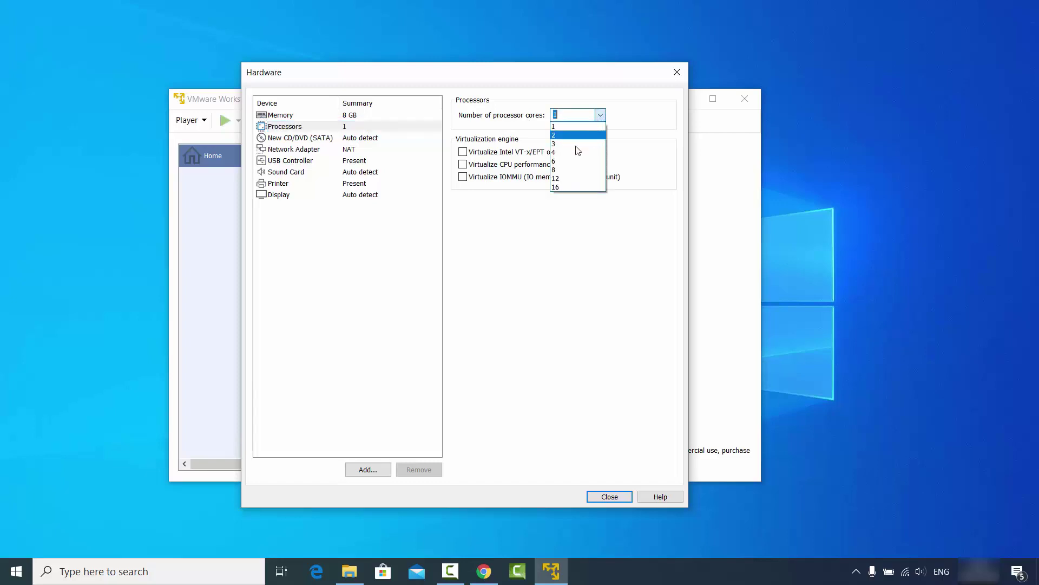
click(576, 153)
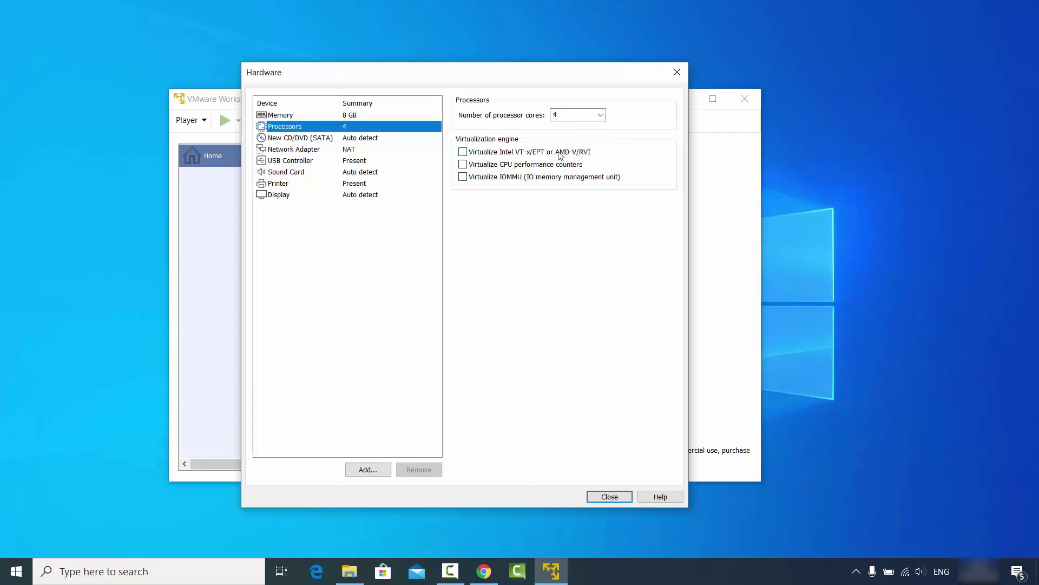
click(297, 141)
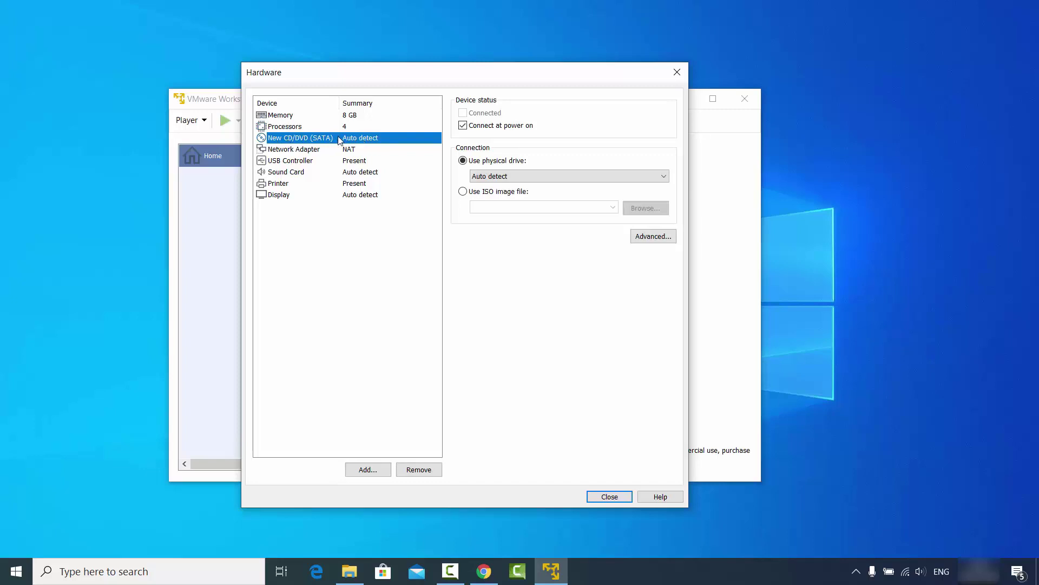
Point the CD/DVD drive at ISO image D:\Videos\Ubuntu\ubuntu-20.04-desktop-amd64.iso
click(463, 192)
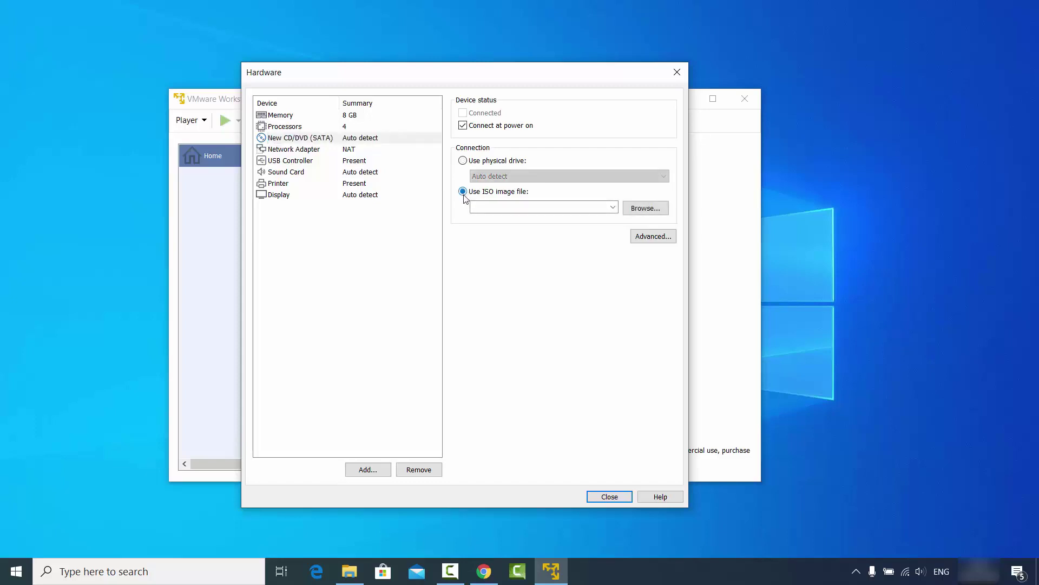
click(638, 206)
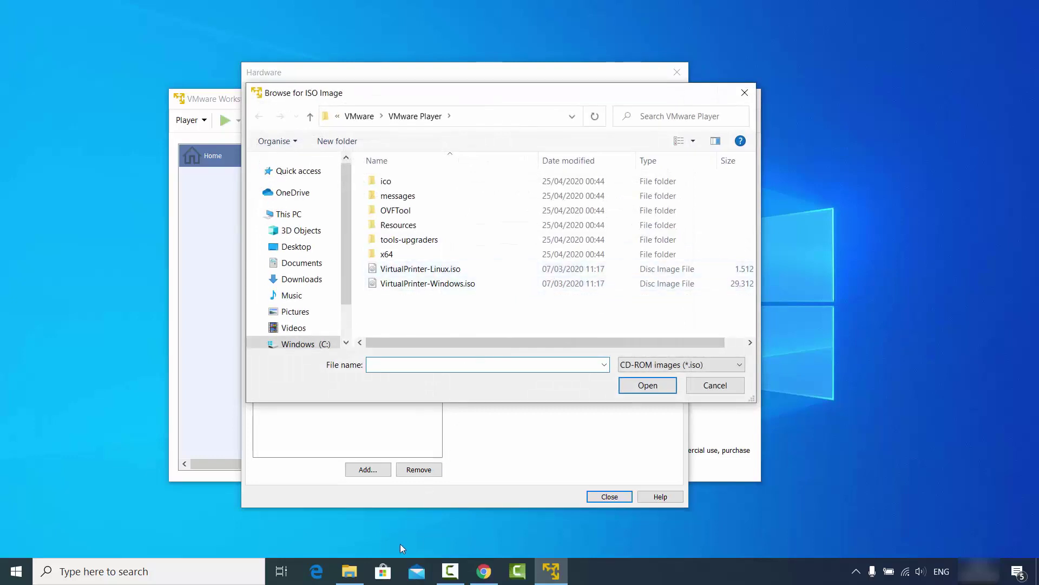
click(349, 571)
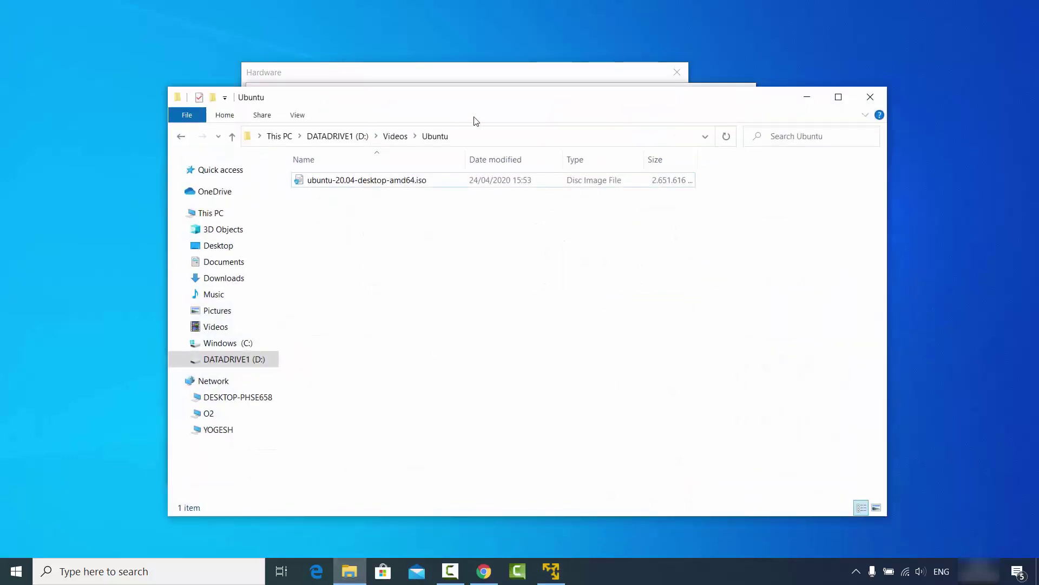
click(485, 141)
key(ctrl+c)
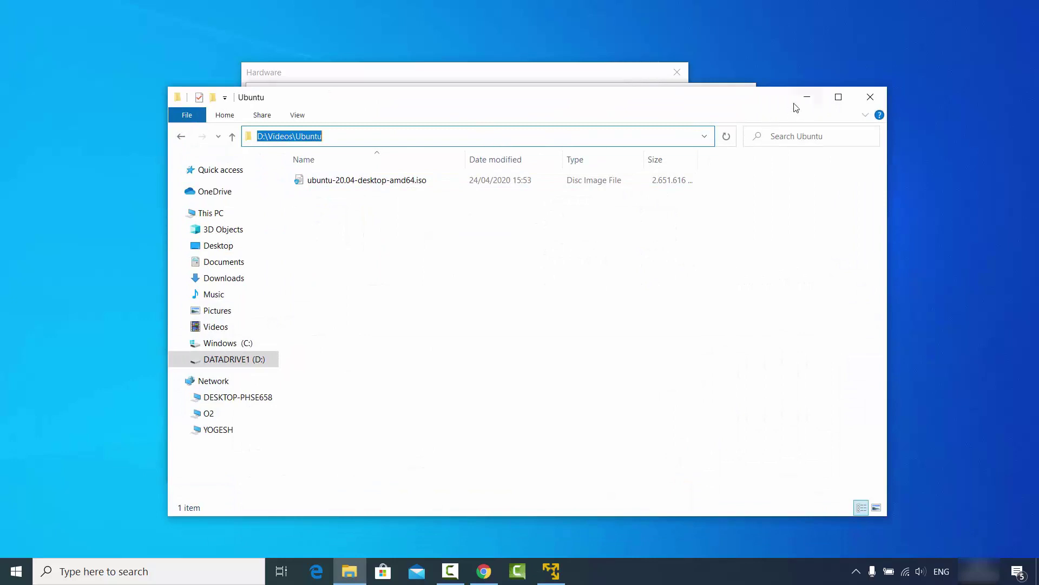
click(808, 97)
click(539, 118)
key(ctrl+v)
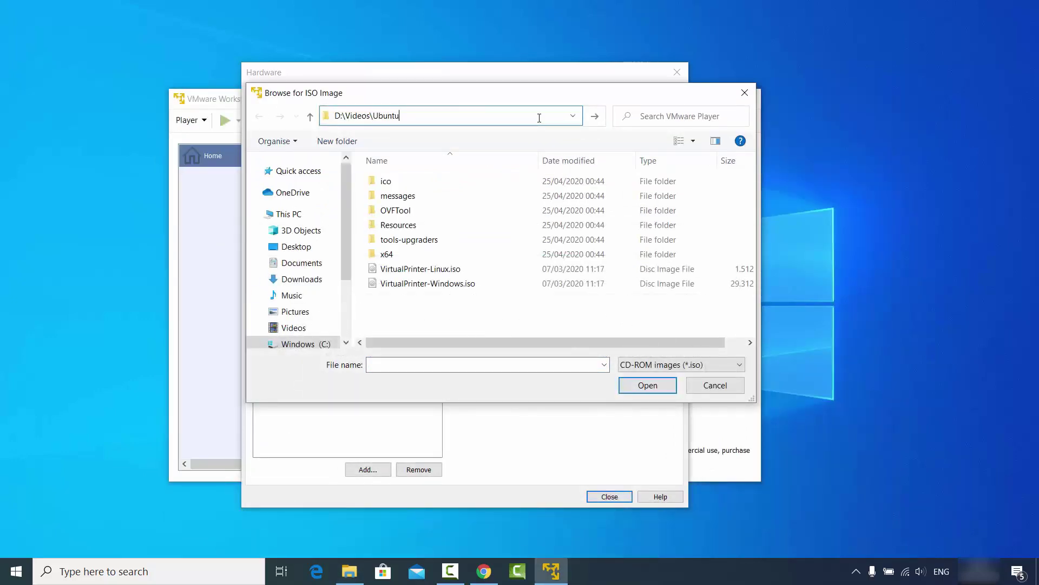
key(Return)
click(475, 182)
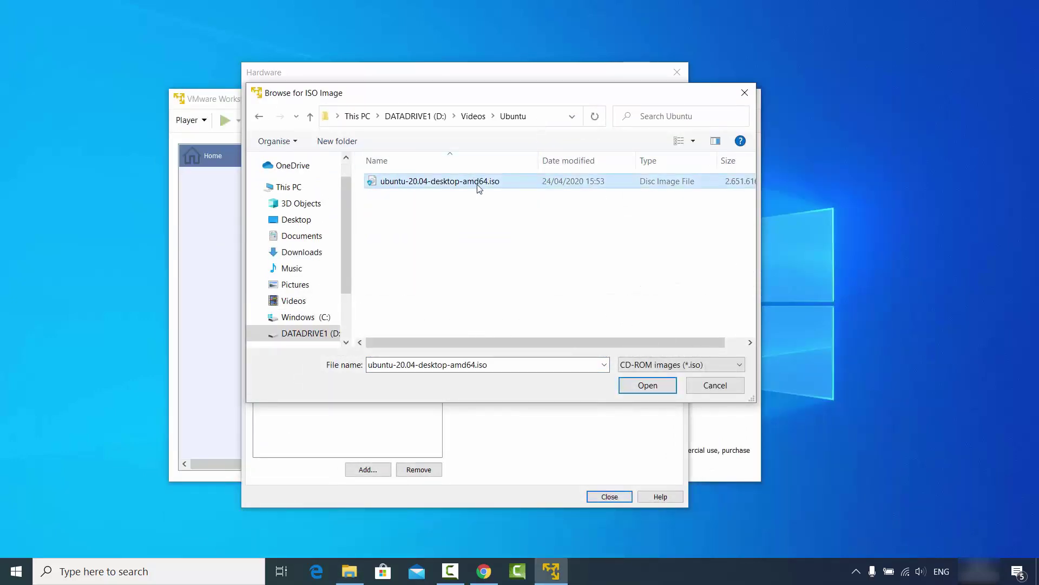
click(649, 387)
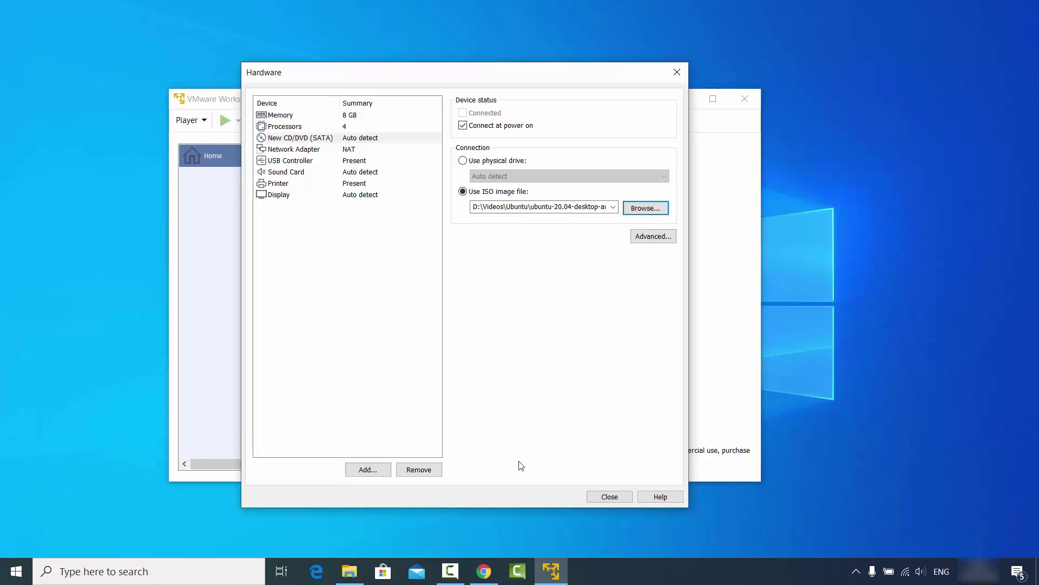
Close the Hardware settings and finish the New Virtual Machine Wizard
click(609, 497)
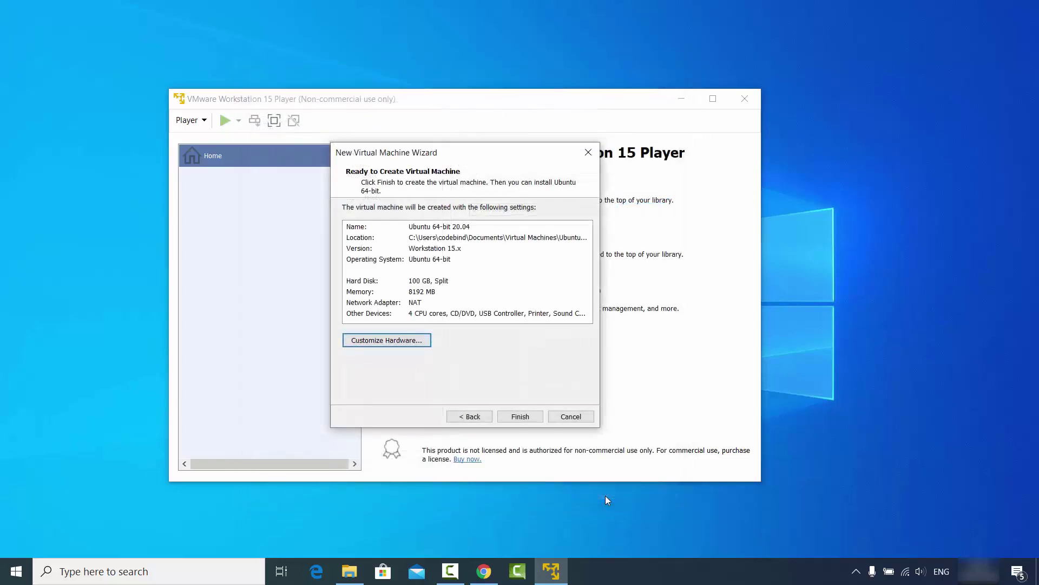
click(519, 416)
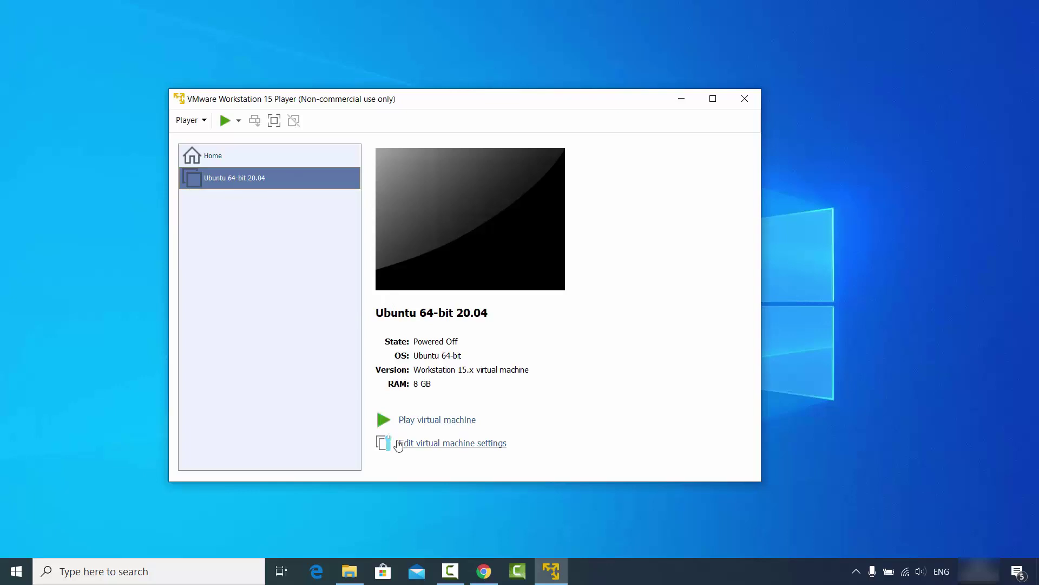
click(428, 444)
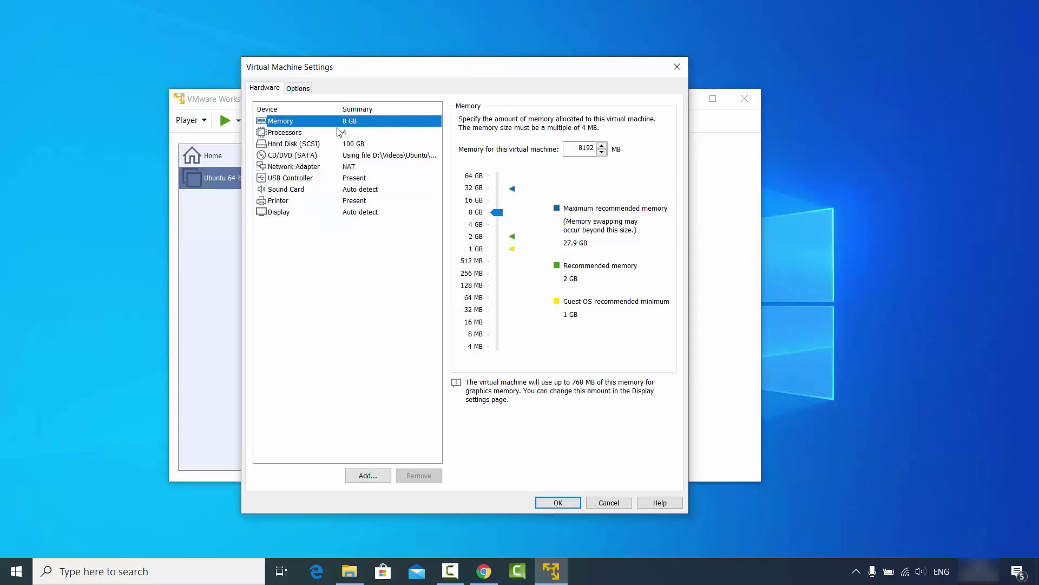
click(305, 144)
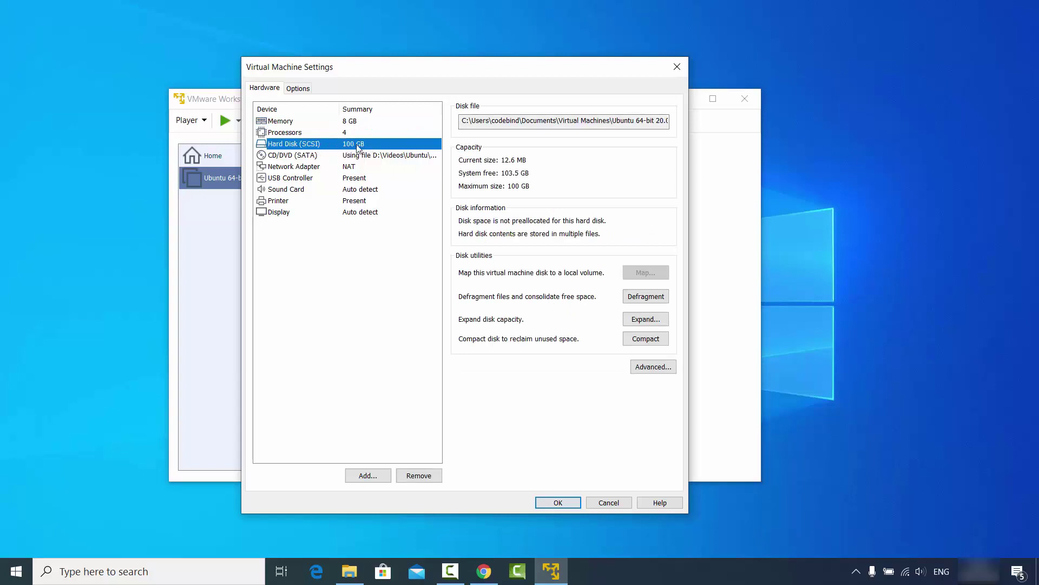
click(298, 155)
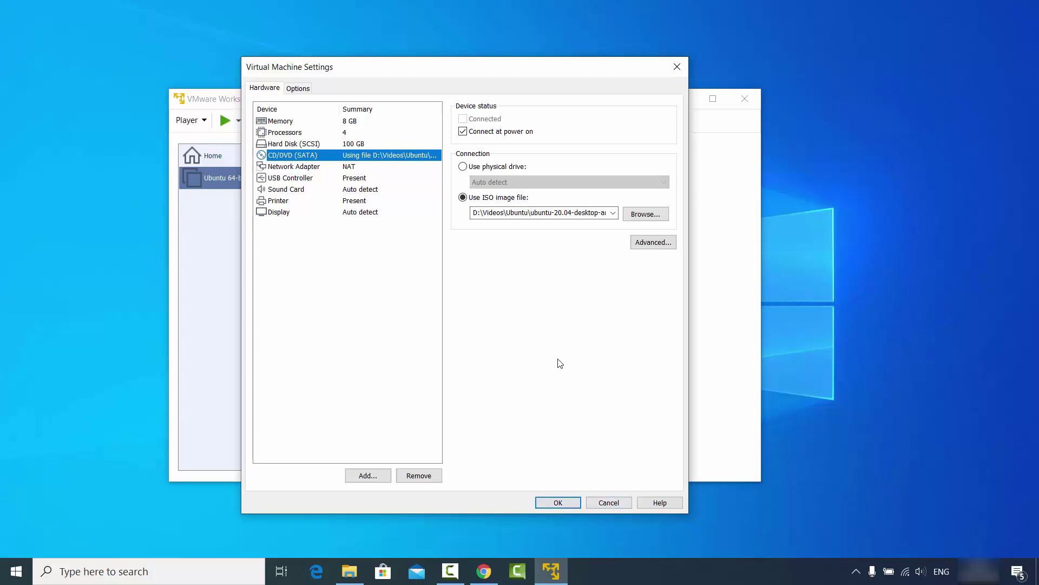
click(572, 503)
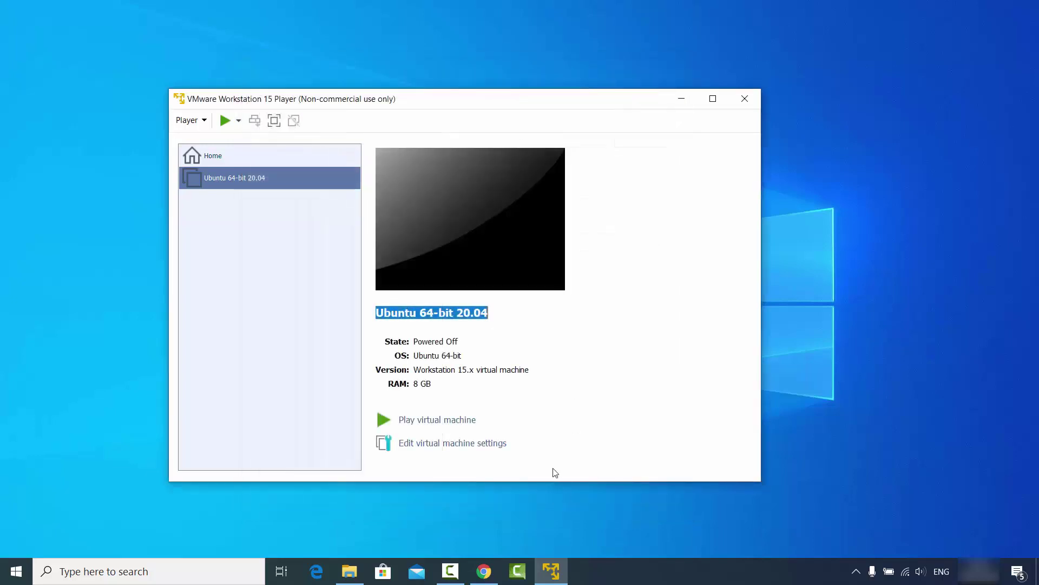
Power on the Ubuntu 64-bit 20.04 VM and start downloading VMware Tools for Linux
click(333, 280)
click(255, 180)
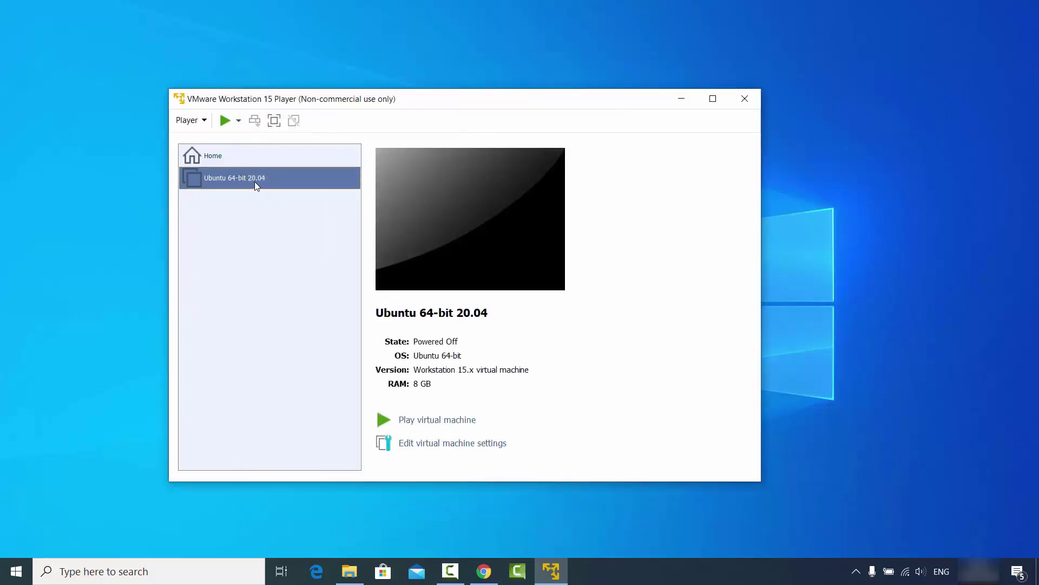
click(434, 427)
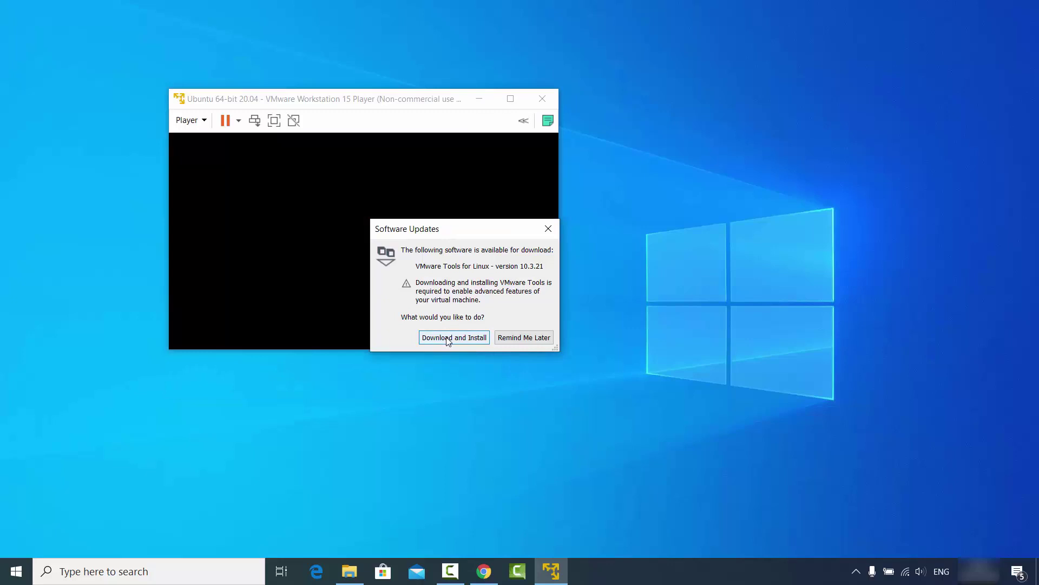
click(454, 337)
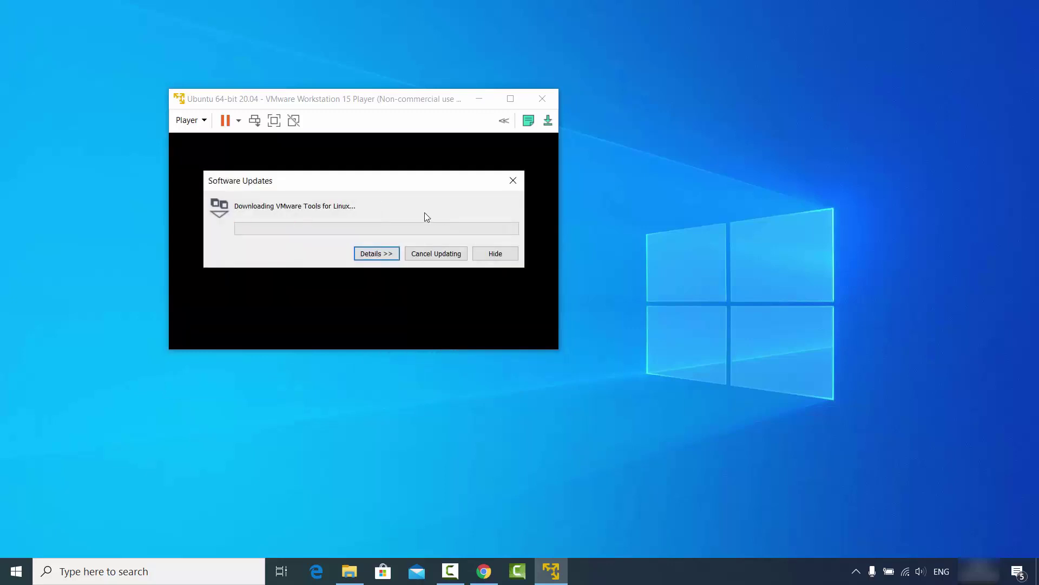
drag(394, 187, 819, 90)
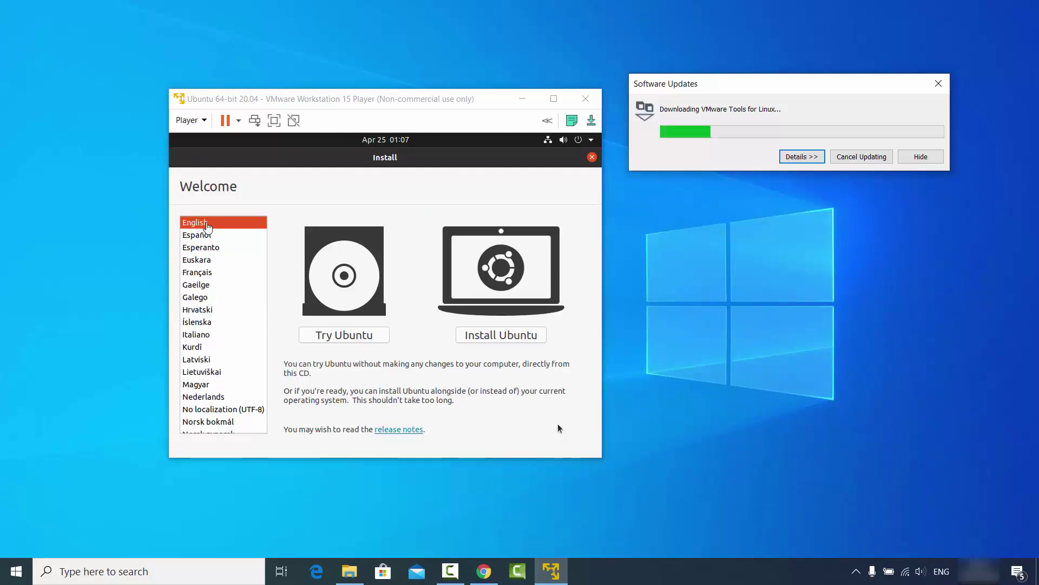
Begin the Ubuntu installation from the installer's Welcome screen
click(486, 338)
click(487, 339)
drag(453, 100, 477, 94)
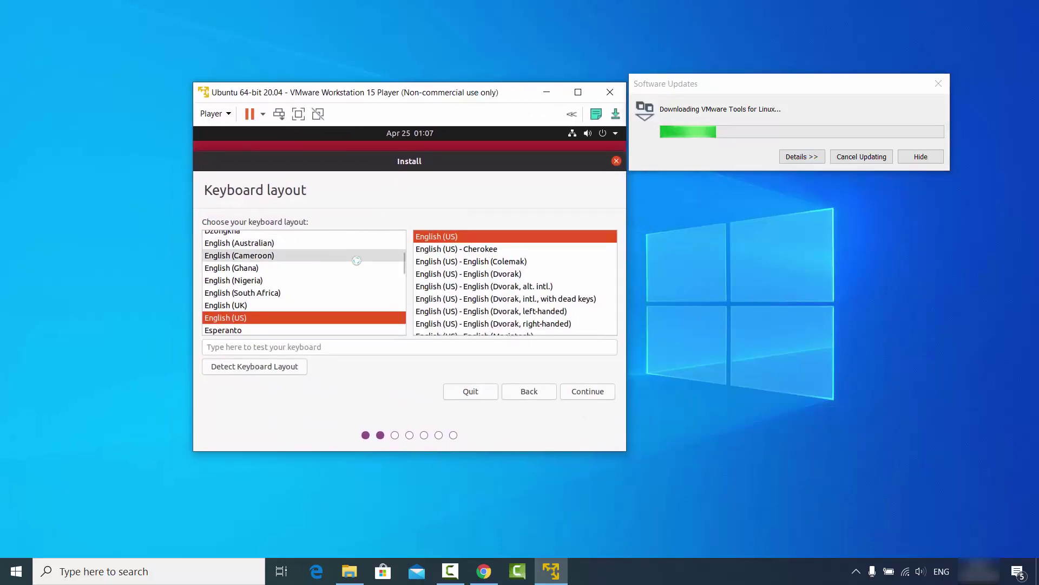
Choose the German keyboard layout and continue to Updates and other software
click(275, 293)
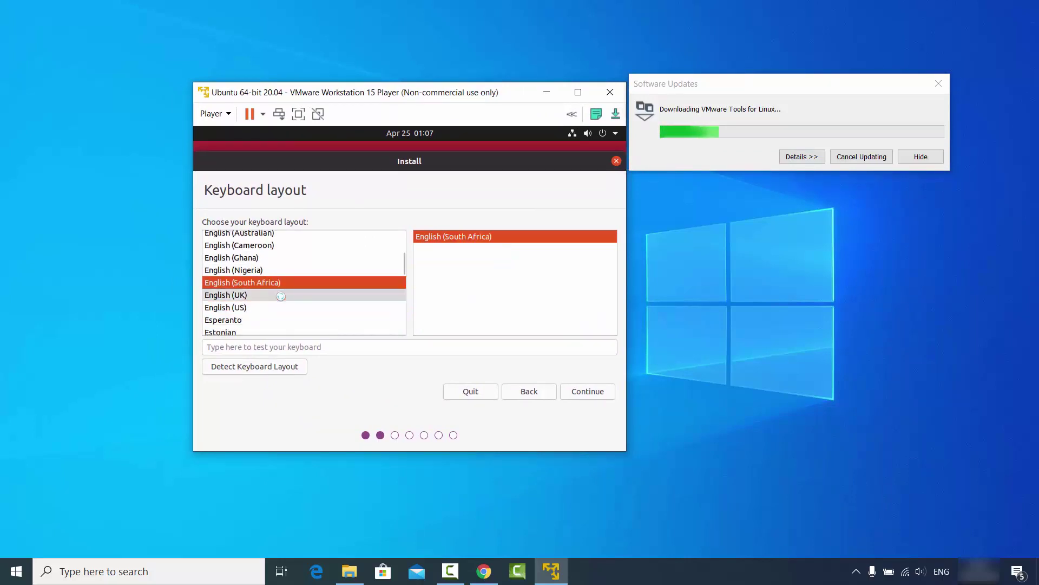
click(269, 295)
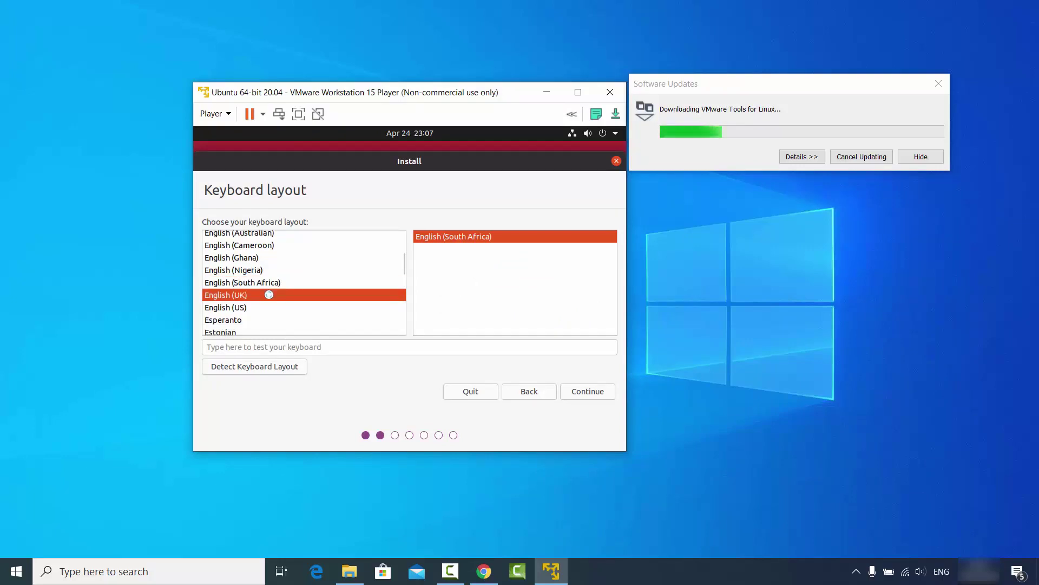
text(g)
key(Down)
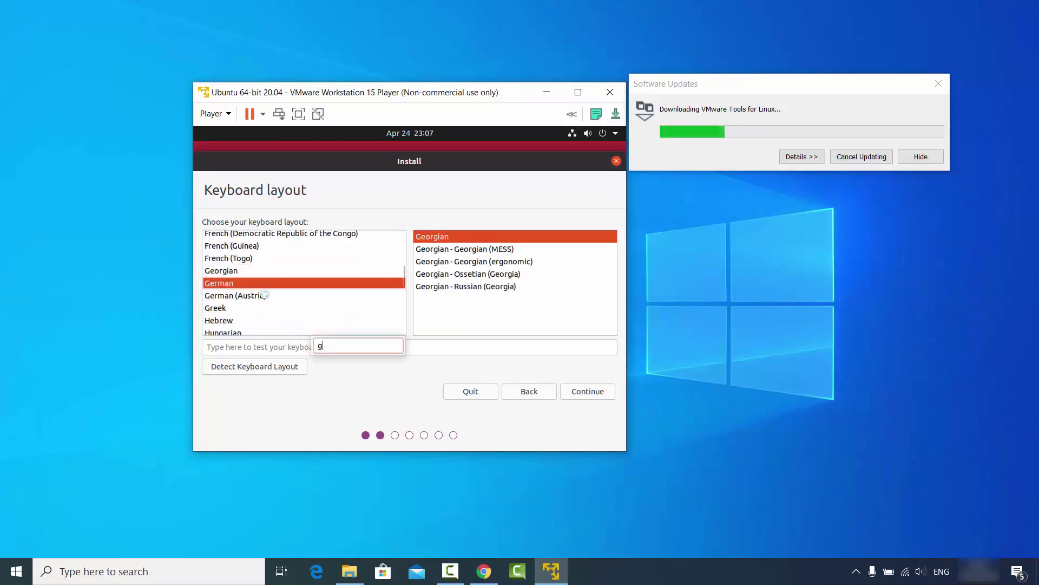
click(246, 282)
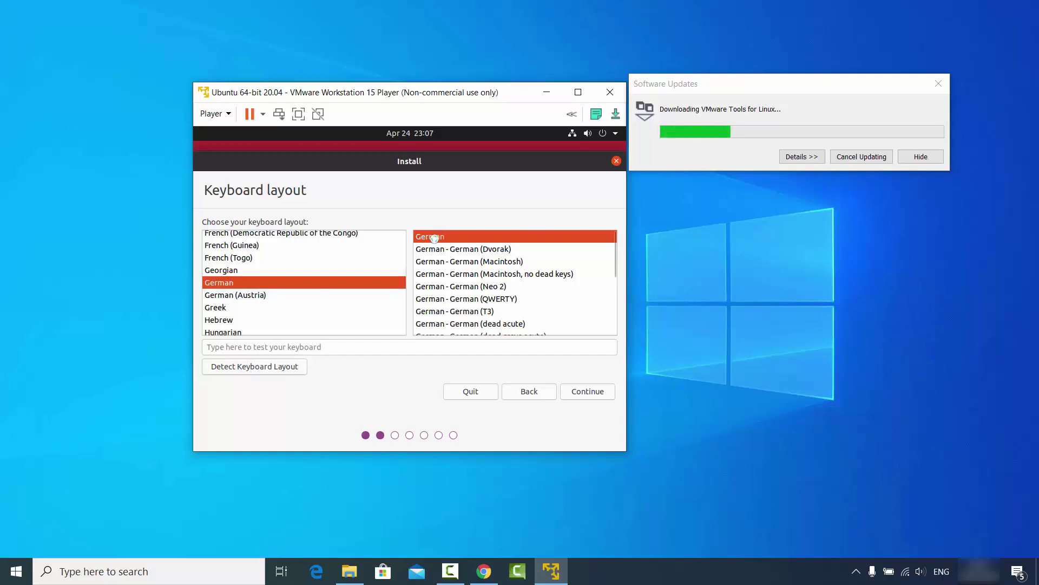
click(277, 350)
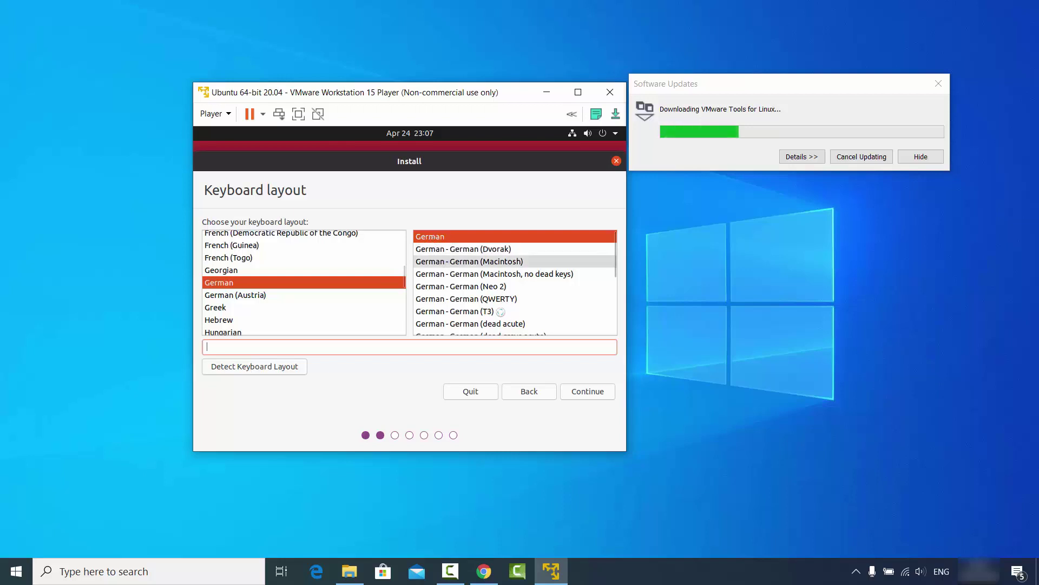
click(575, 391)
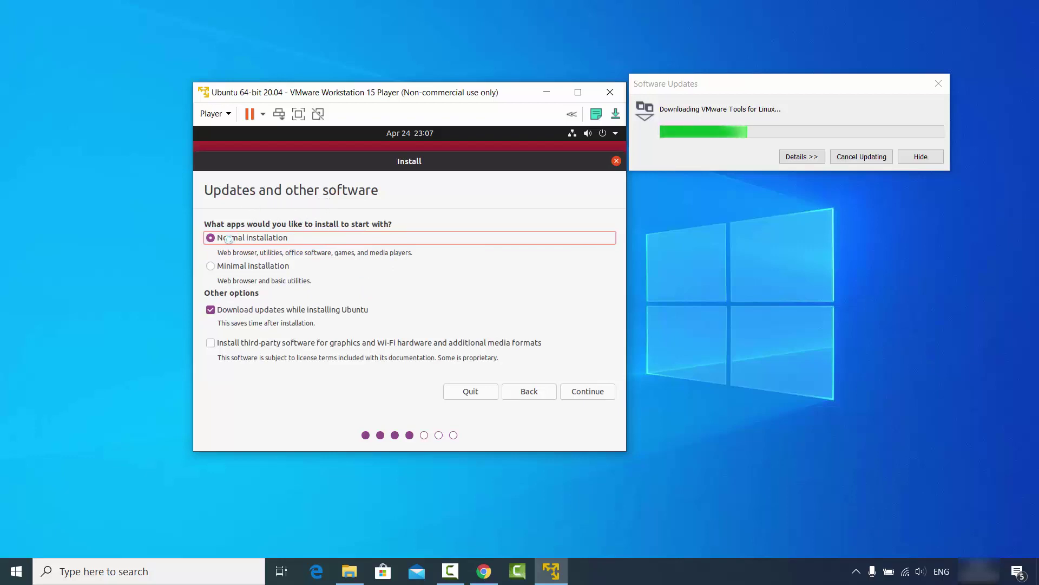
Include third-party software, choose Erase disk and install Ubuntu, and accept writing the disk changes
click(212, 344)
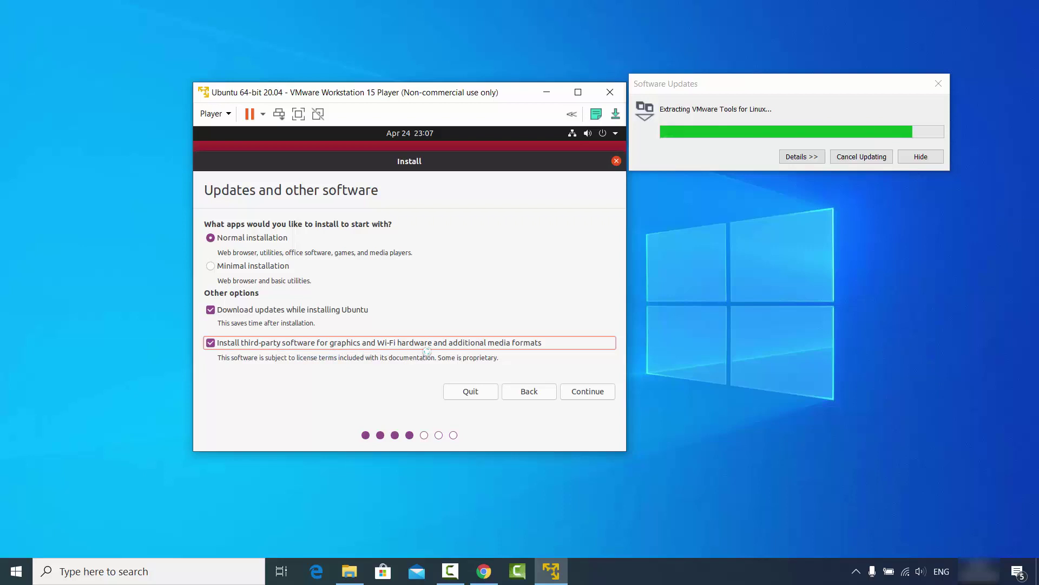
click(587, 391)
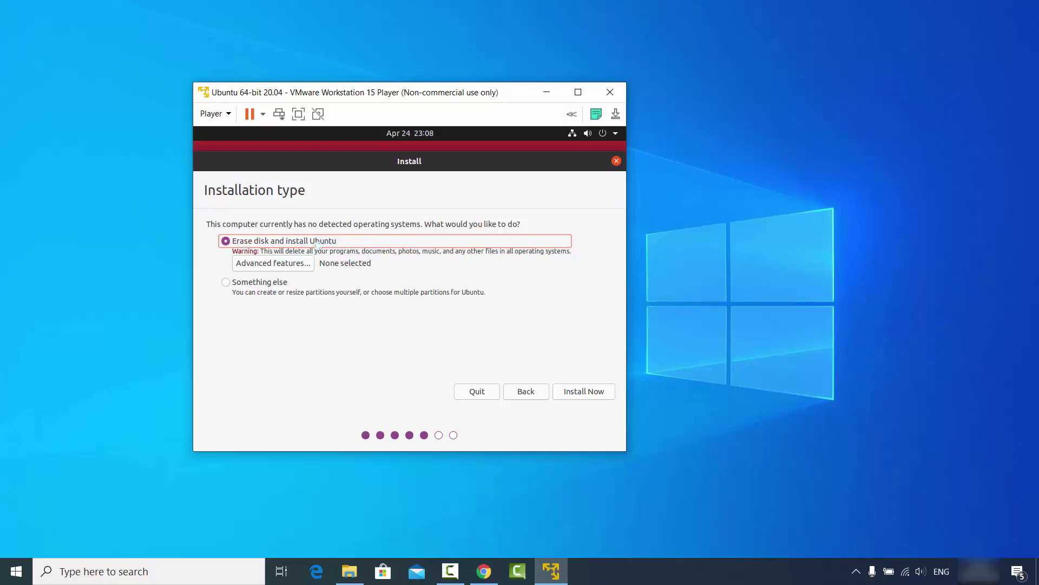
click(572, 392)
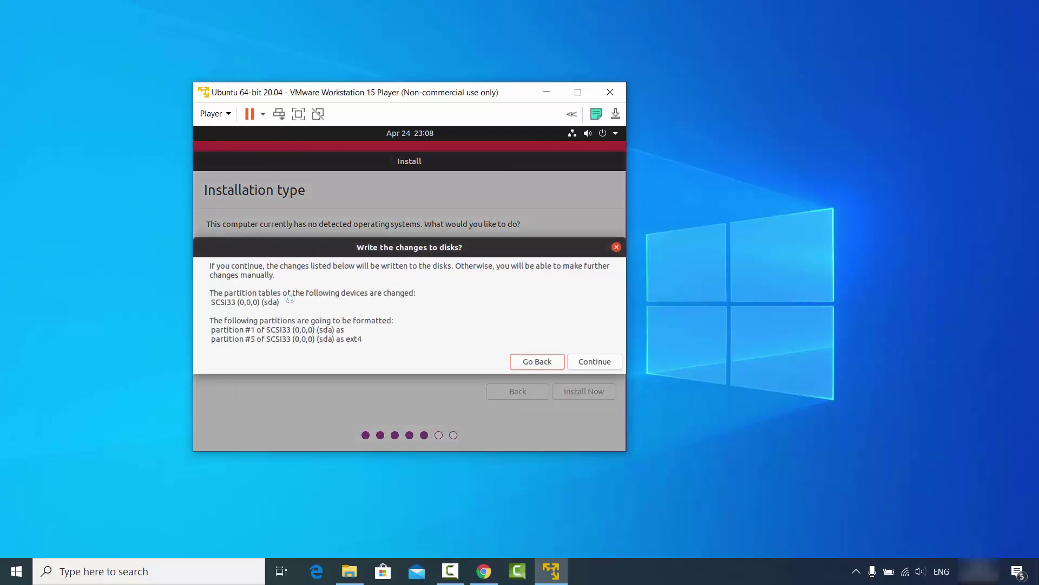
click(595, 362)
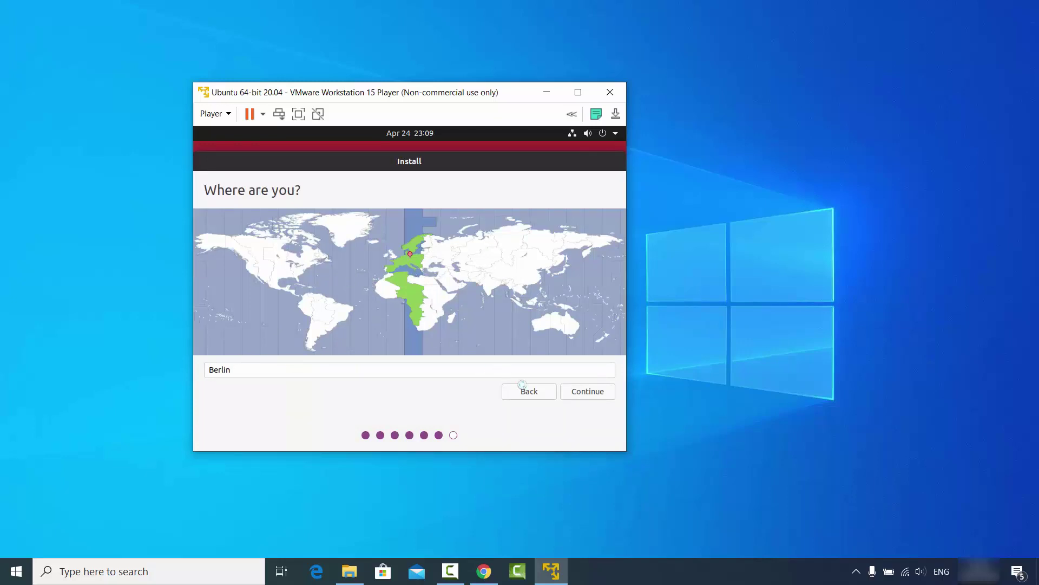
Accept the Berlin time zone, enter the user's name, and trim the suffix from the computer name
click(583, 392)
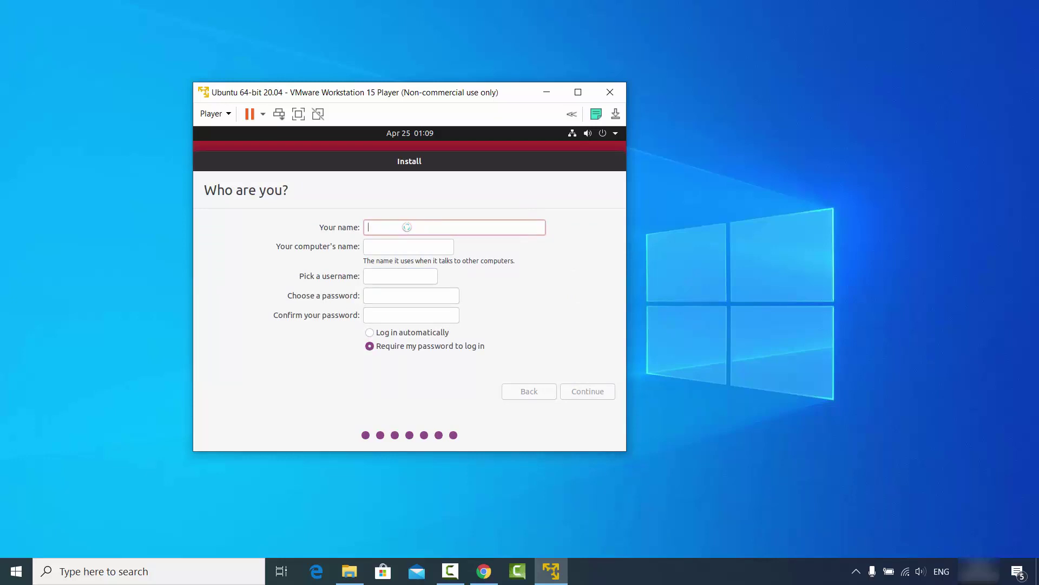
text(code)
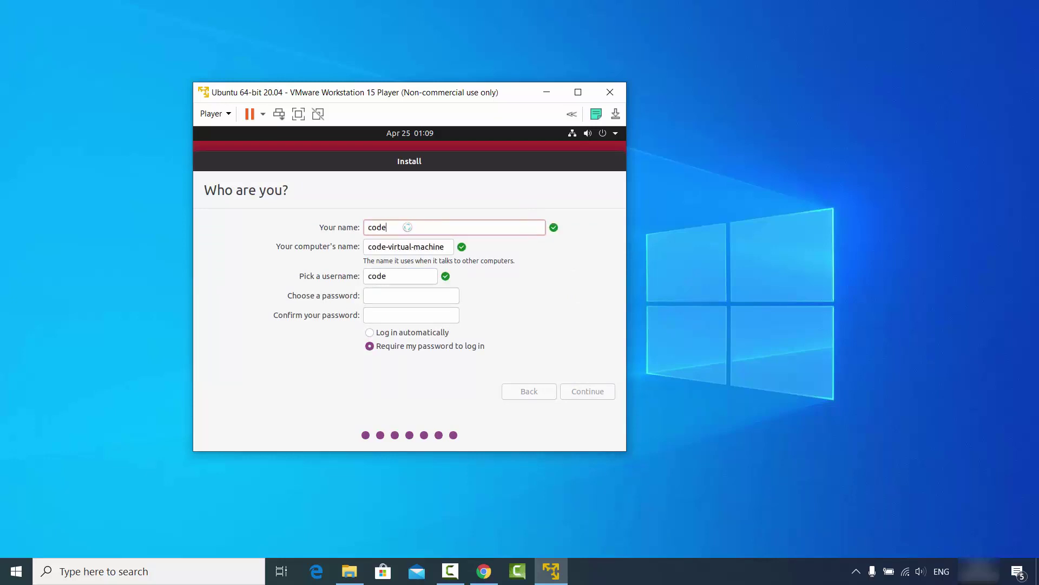
text(bind)
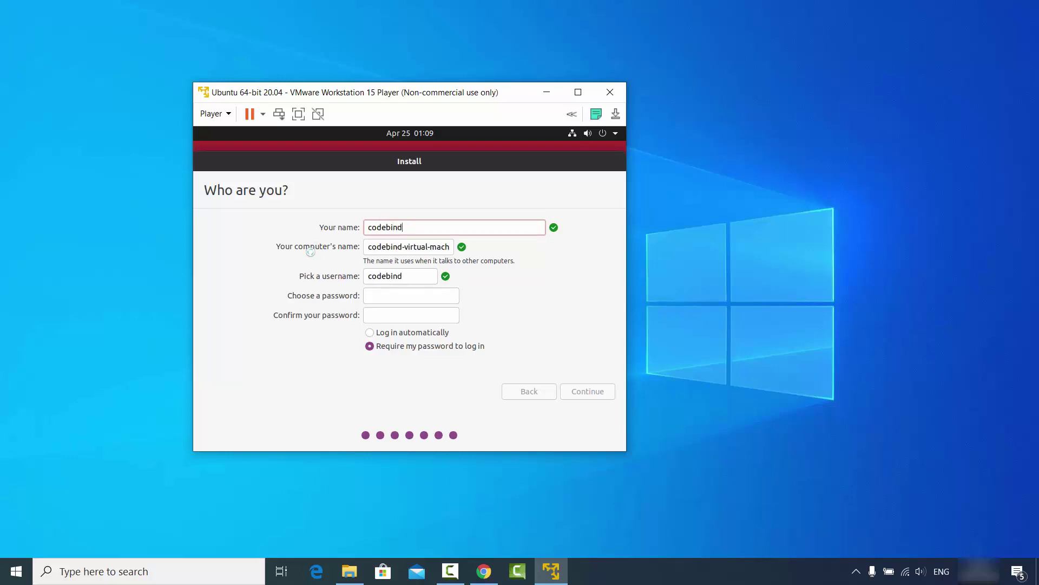
drag(405, 248, 425, 249)
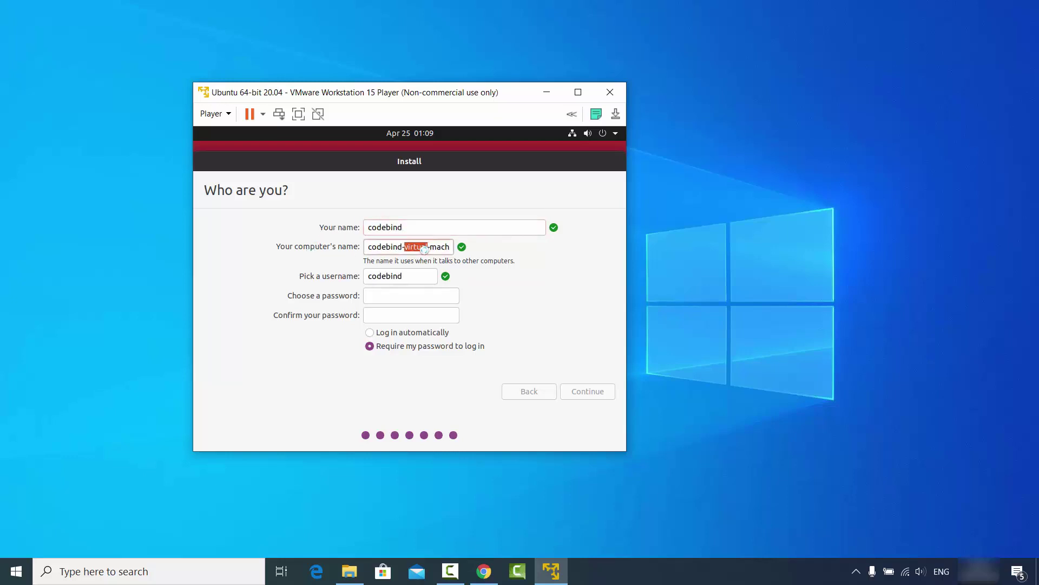
key(Left)
key(shift+End)
key(BackSpace)
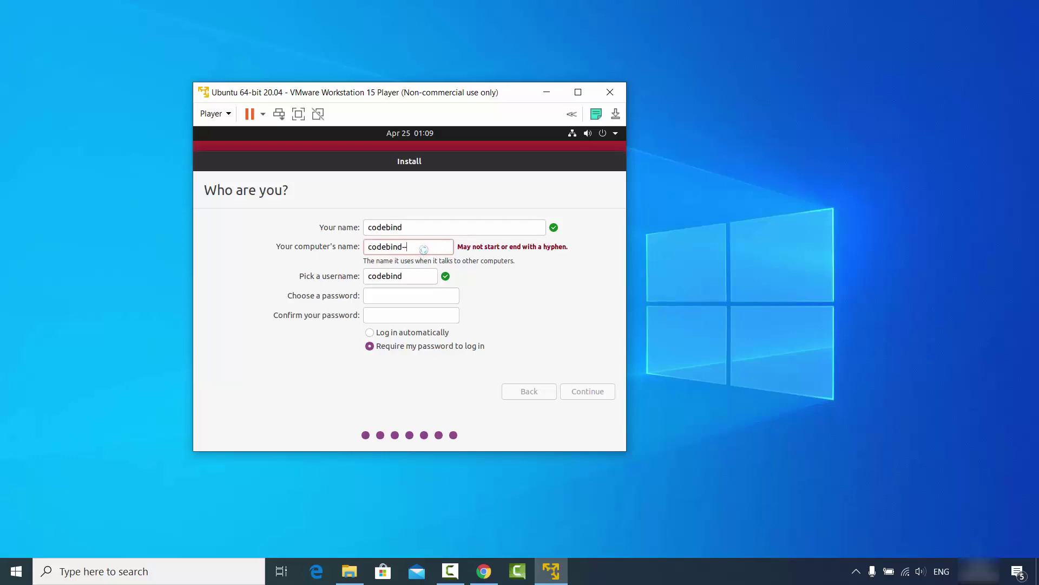
key(BackSpace)
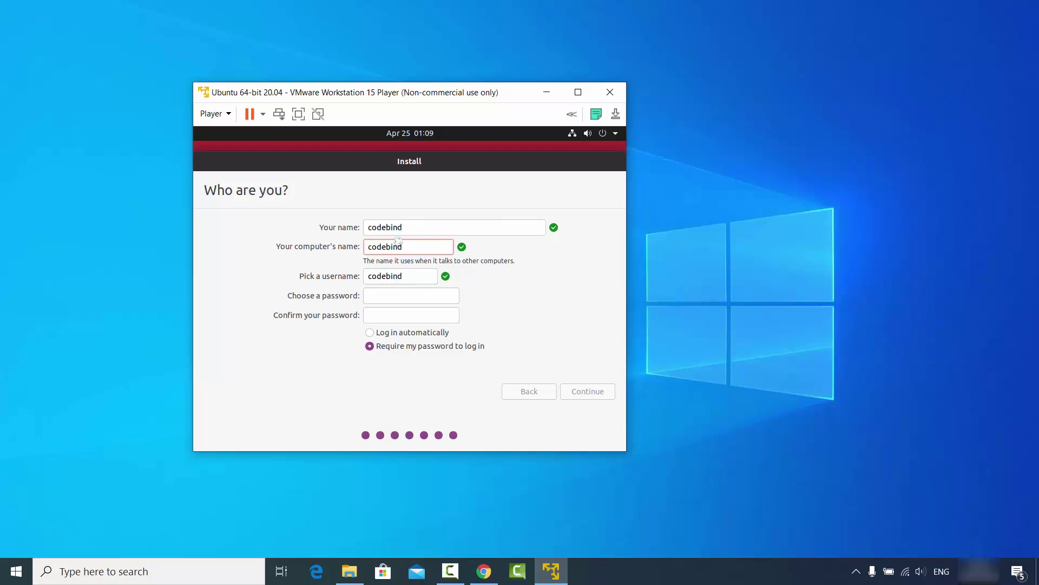
Enter and confirm the account password, then begin the installation
click(381, 296)
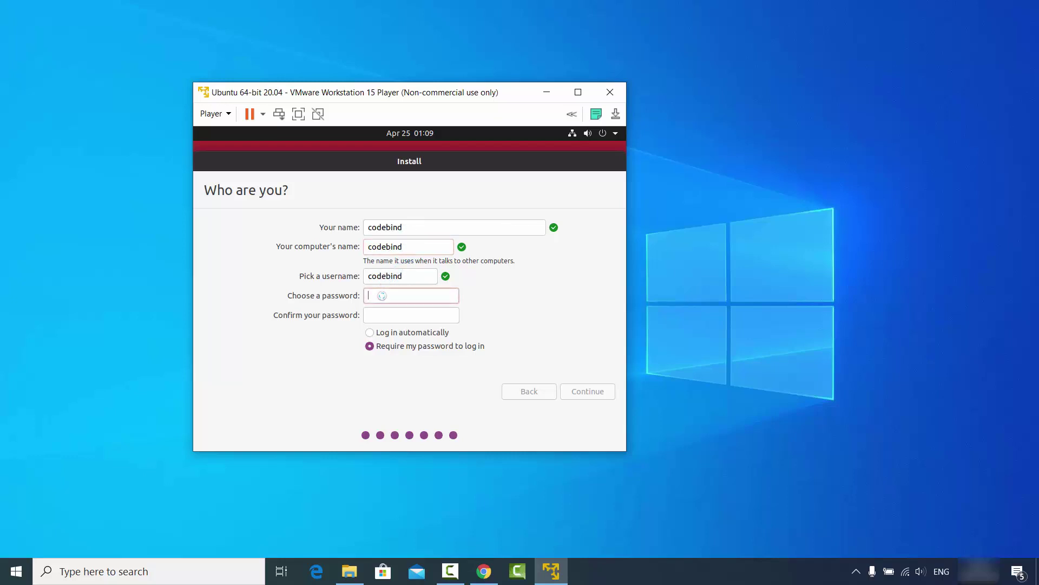
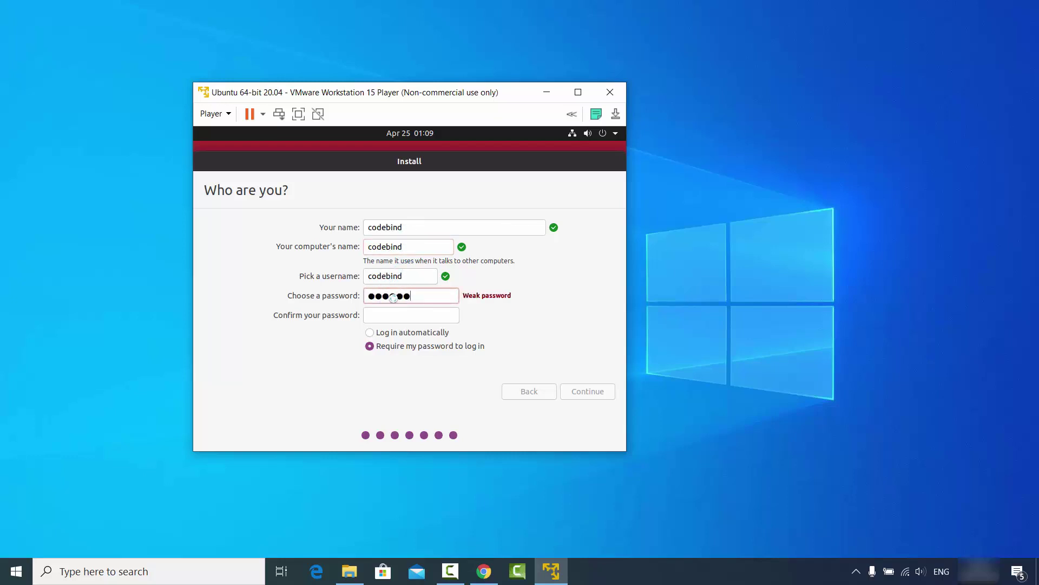
click(410, 317)
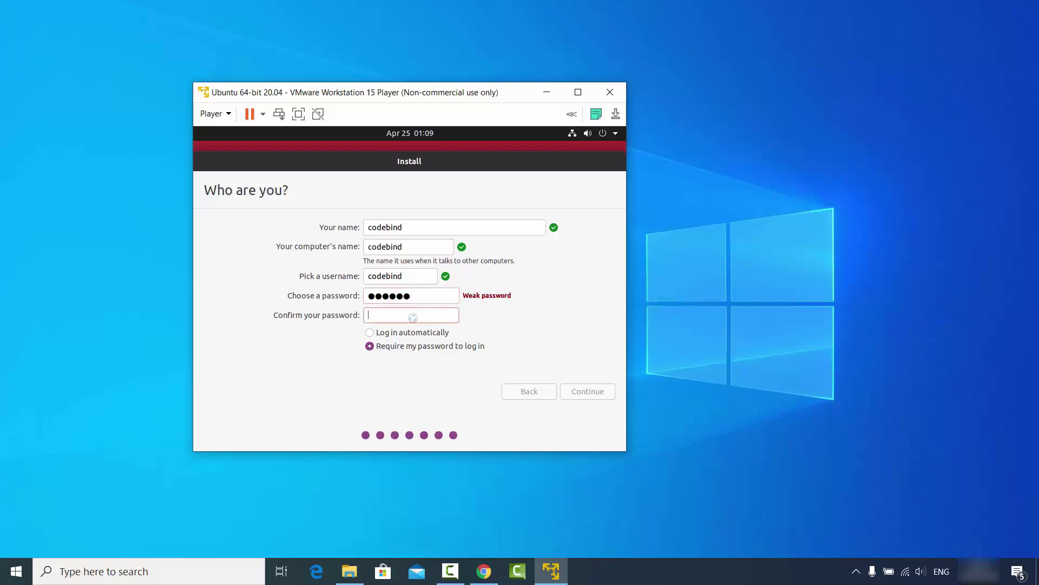
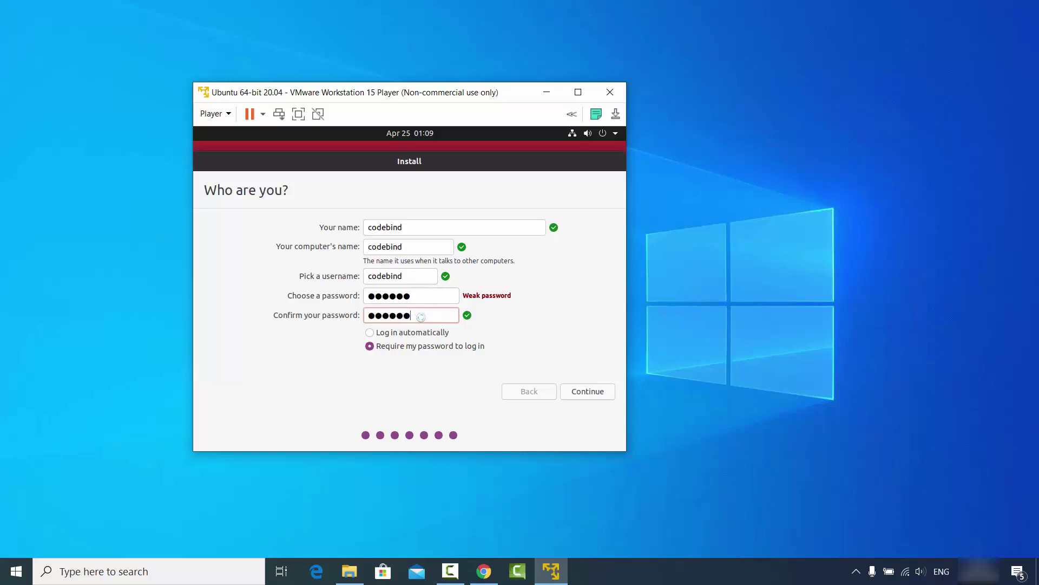
click(579, 393)
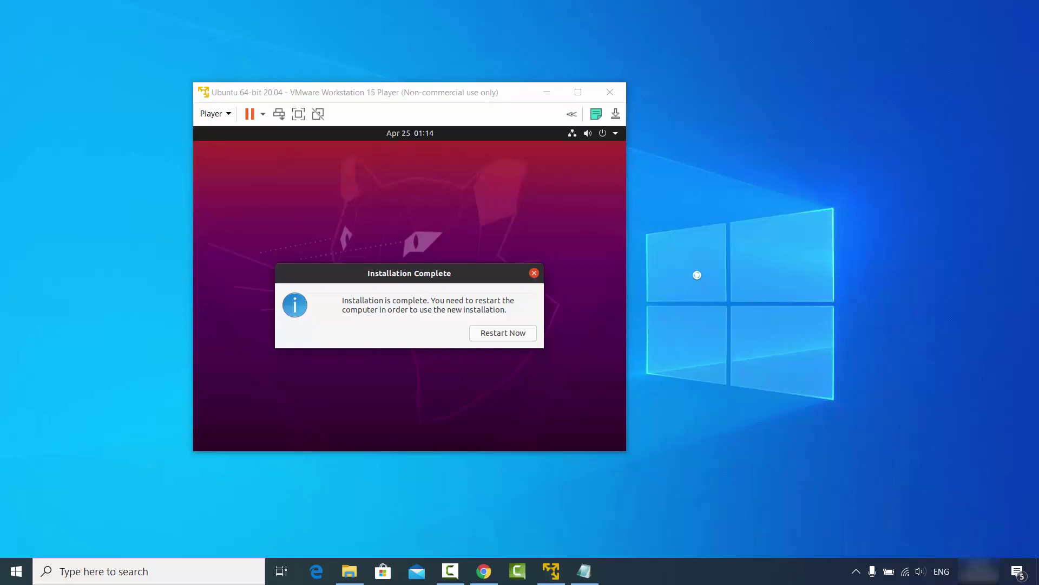
Restart the VM into the installed Ubuntu, continuing past the remove-installation-medium prompt
click(421, 296)
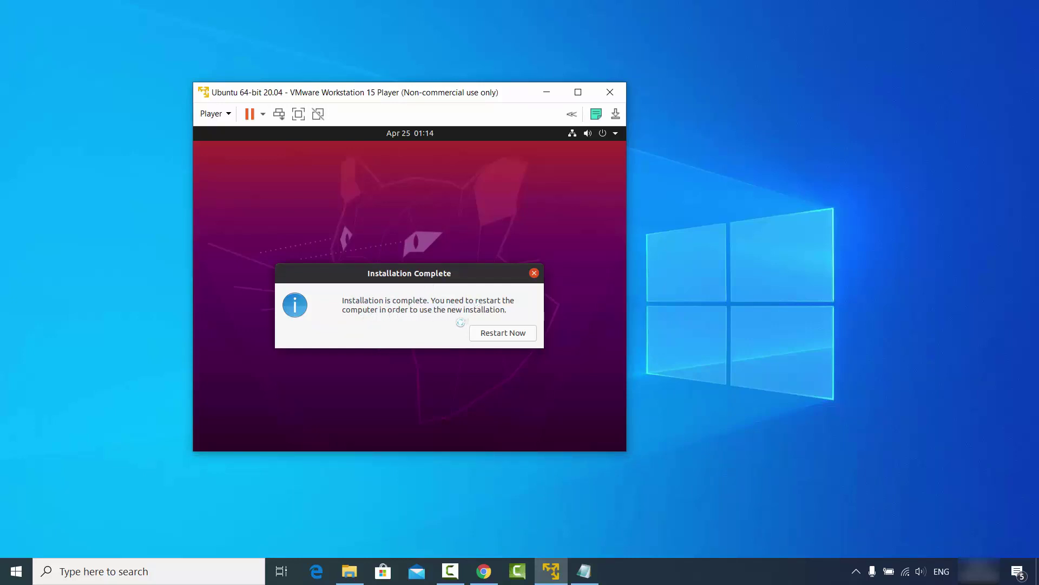
click(491, 335)
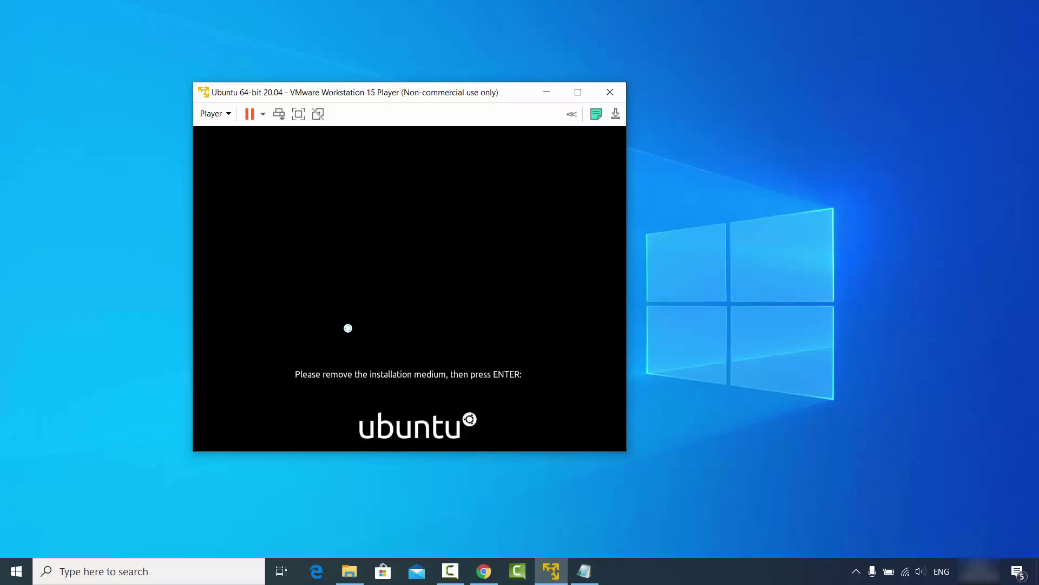
key(Return)
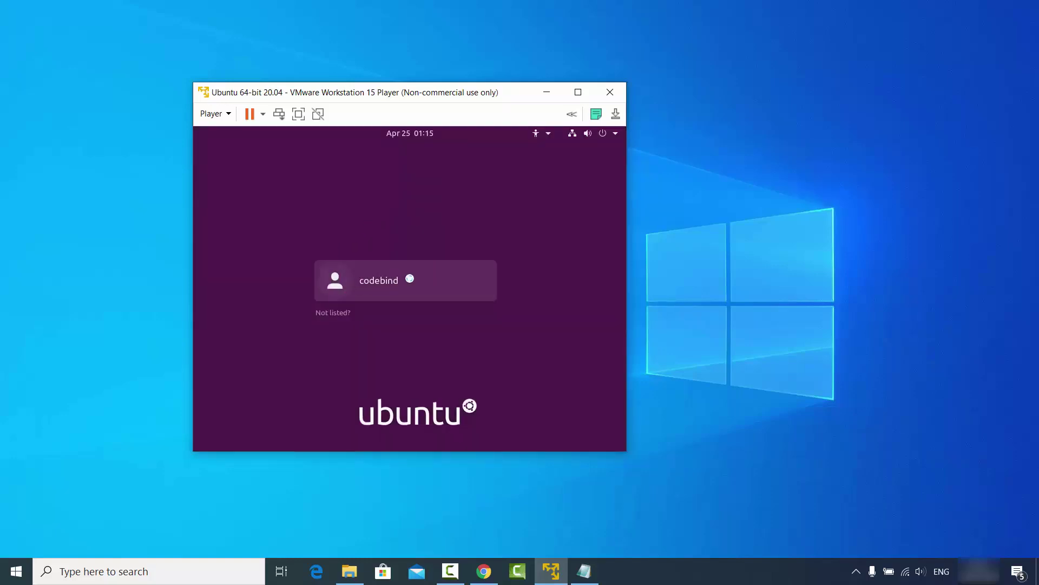
Log in with the account password and maximise the virtual machine window
click(420, 276)
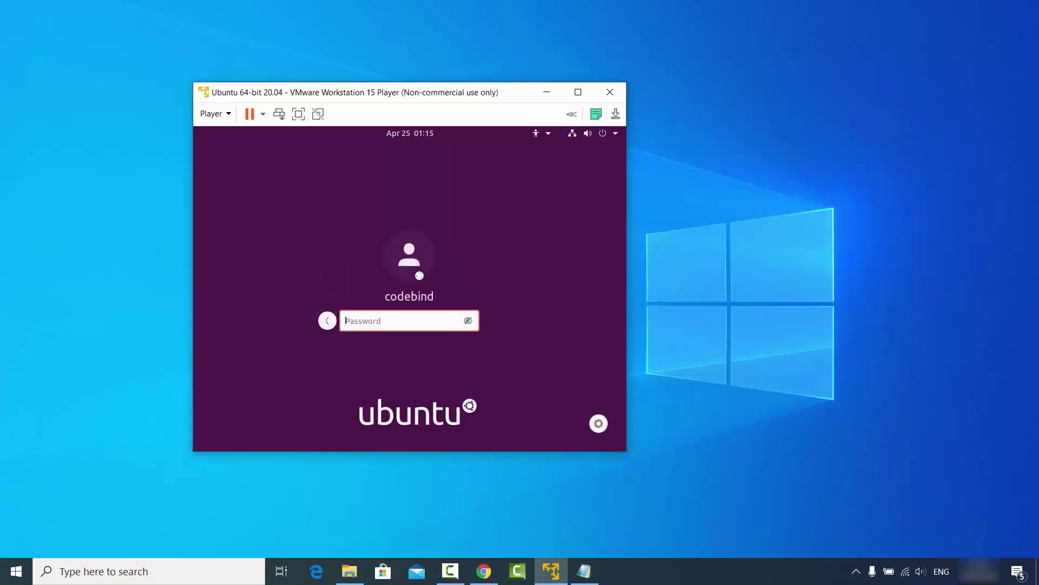
text(••••••)
key(Return)
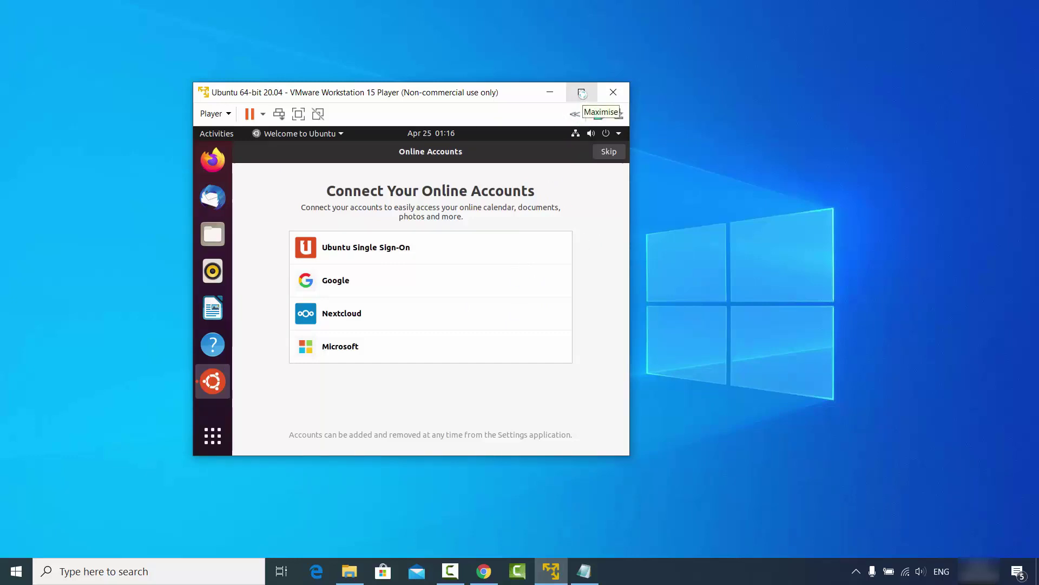
click(582, 94)
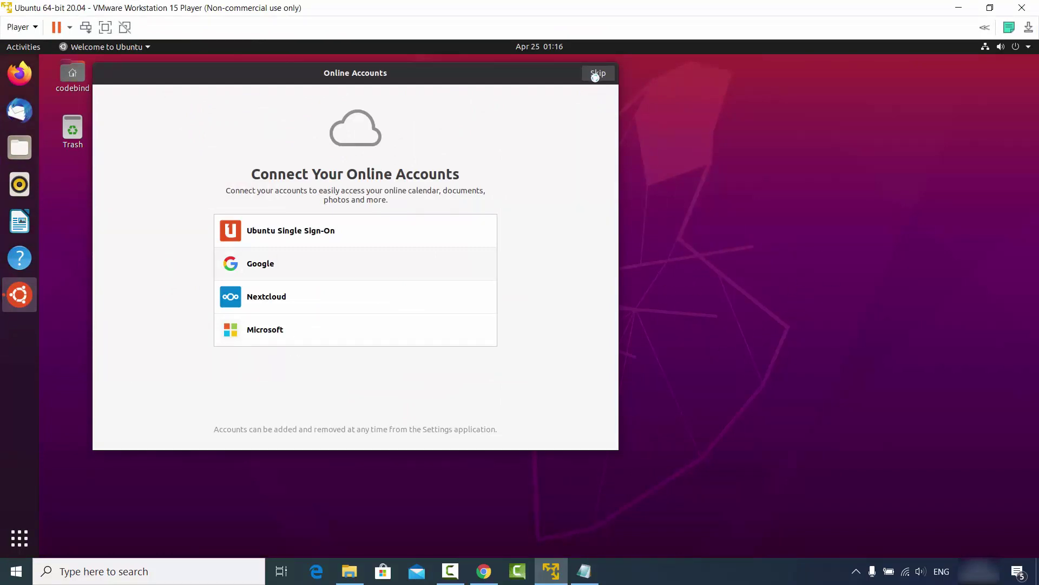
Skip online accounts and page through the Welcome to Ubuntu setup to Done
click(596, 74)
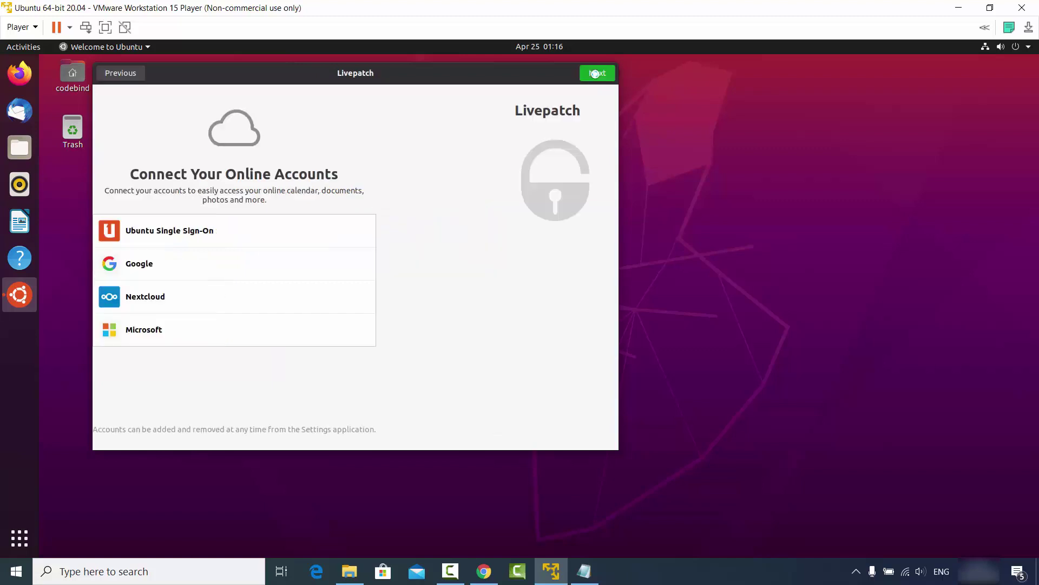
click(595, 74)
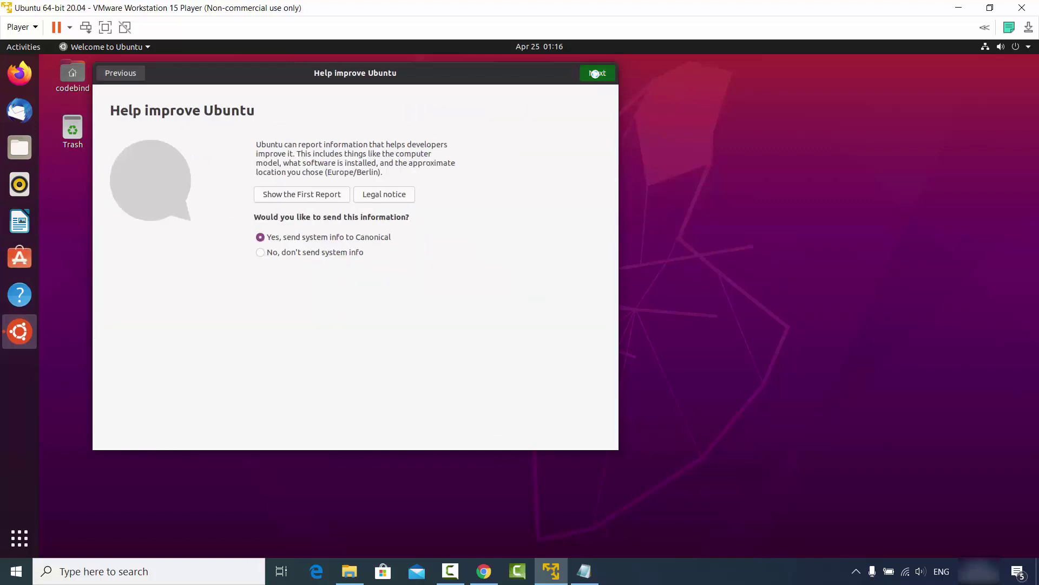
click(595, 73)
click(595, 74)
click(595, 73)
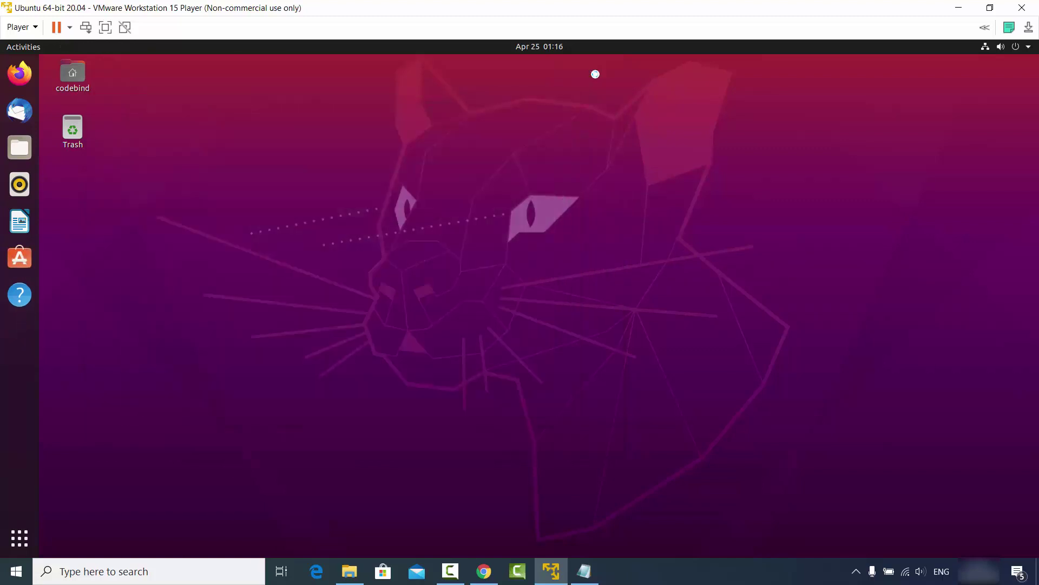